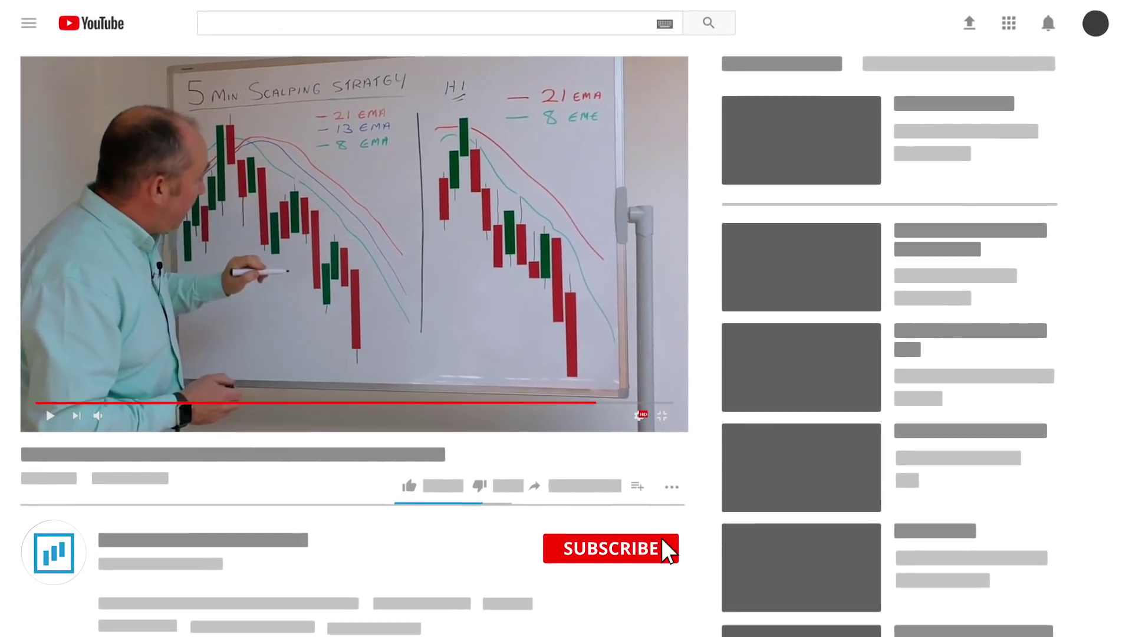
Step: Subscribe to the YouTube channel before the MetaTrader 4 demo starts
click(716, 587)
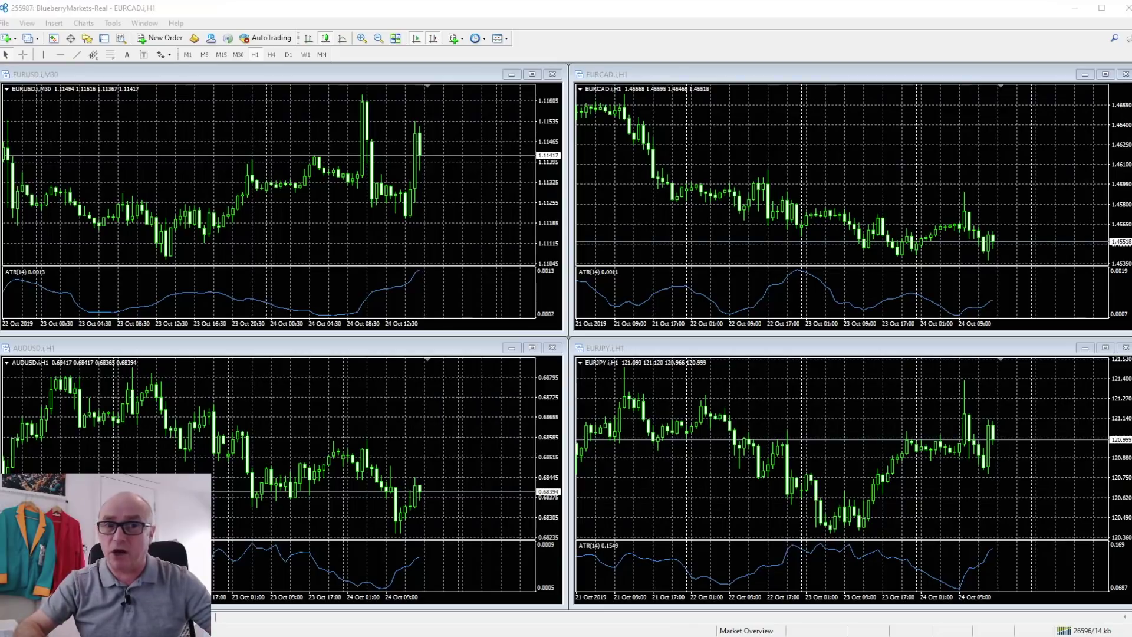
Step: Make EURUSD M30 the active chart with Ctrl+Tab and reveal its one-click trading SELL/BUY panel
key(ctrl+Tab)
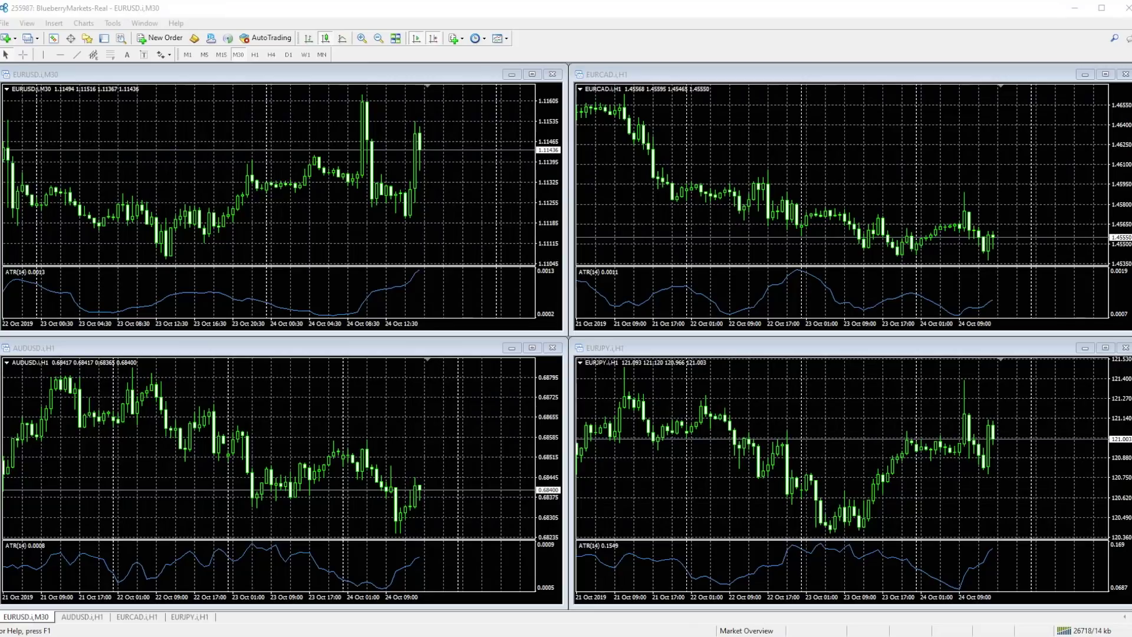
click(7, 89)
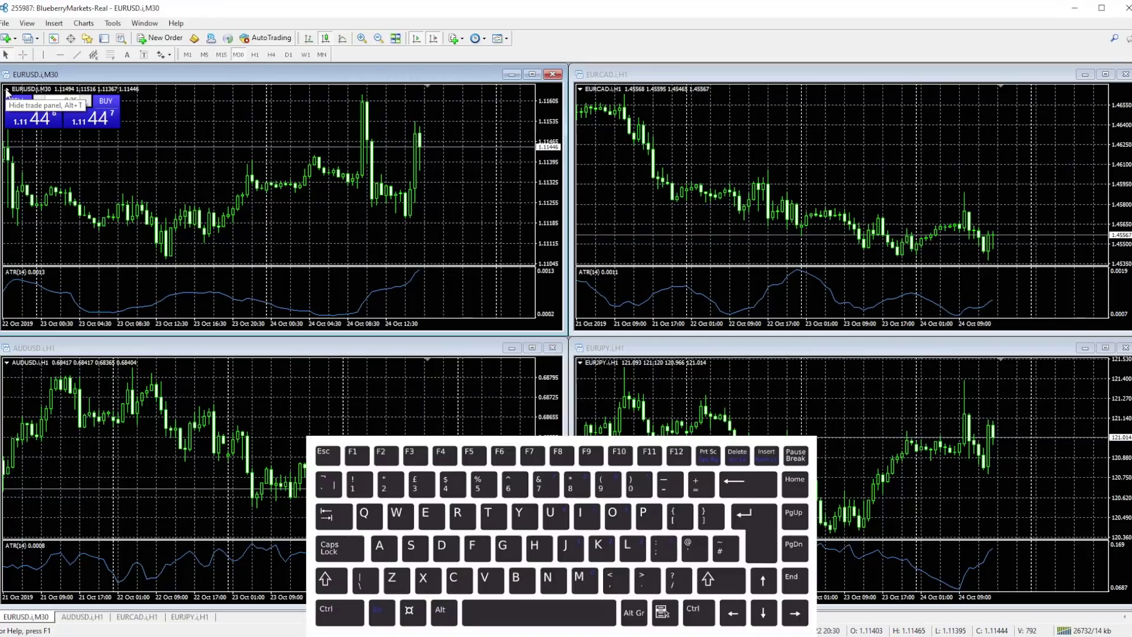
Step: Hide the EURUSD one-click trading panel, then open and close the F1 User Guide
click(6, 89)
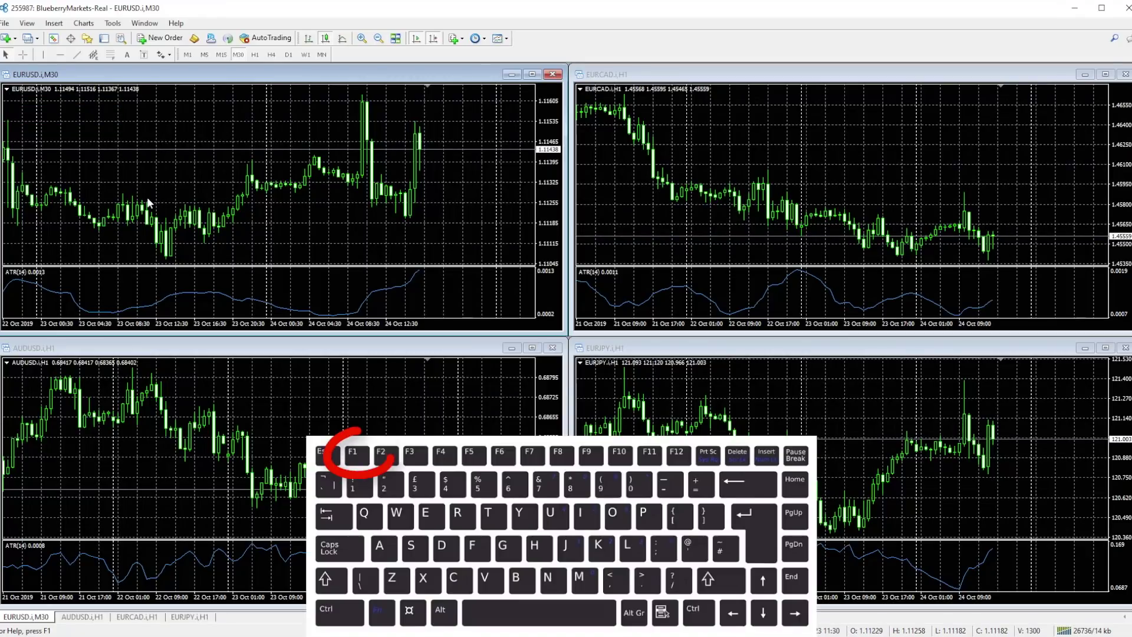
key(F1)
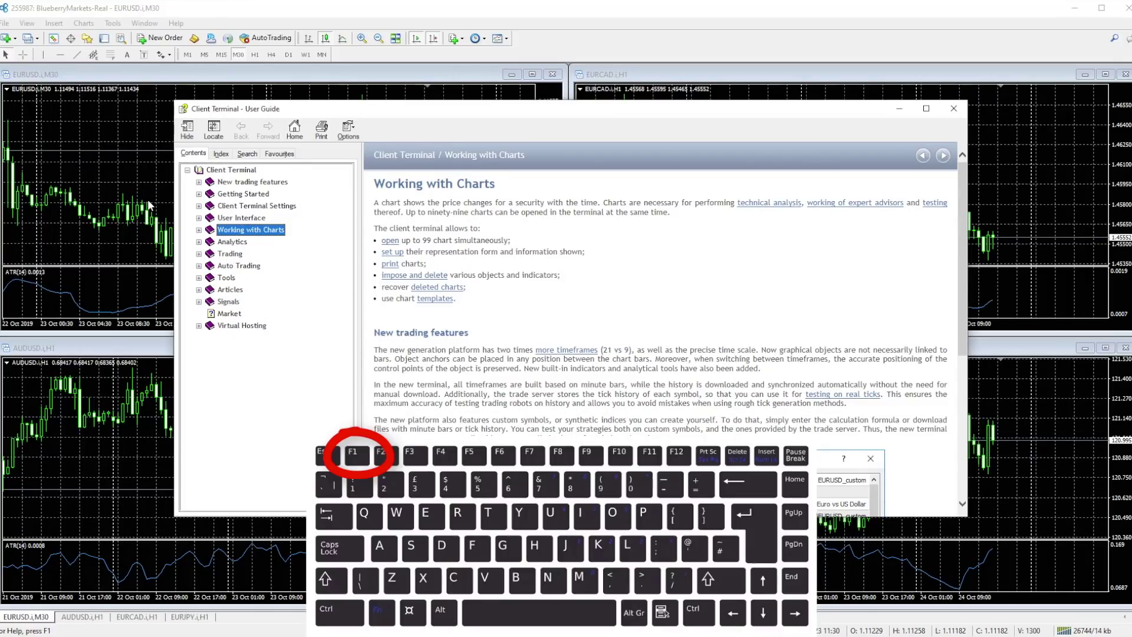
click(953, 108)
Step: Open the F2 History Center, browse CADJPY.i timeframes under RAW FEED, and close it
key(F2)
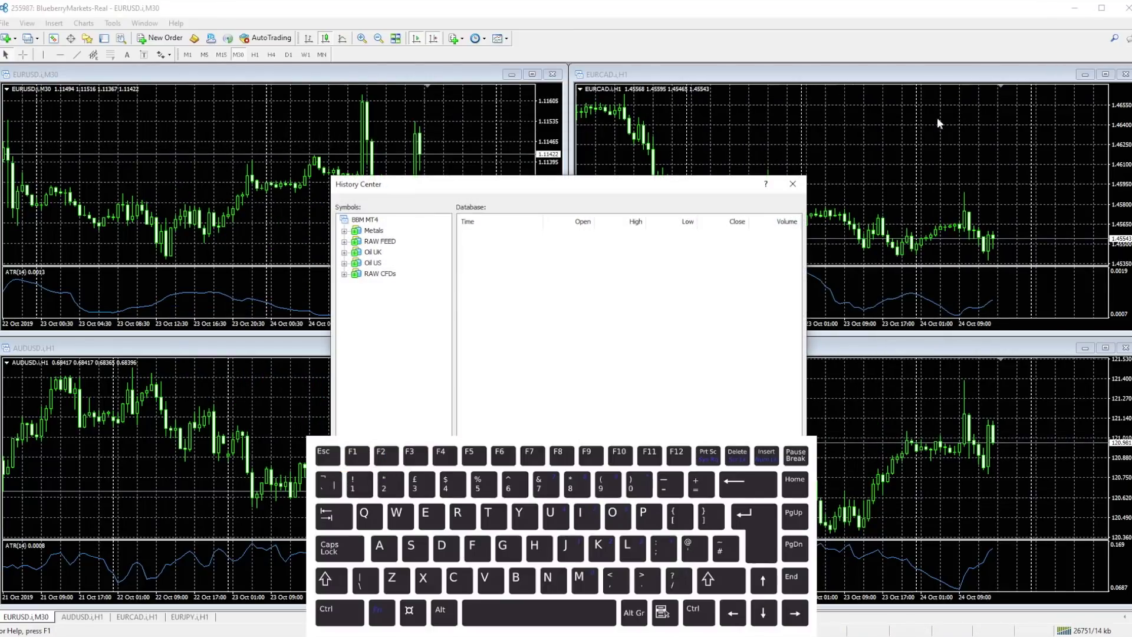
click(344, 241)
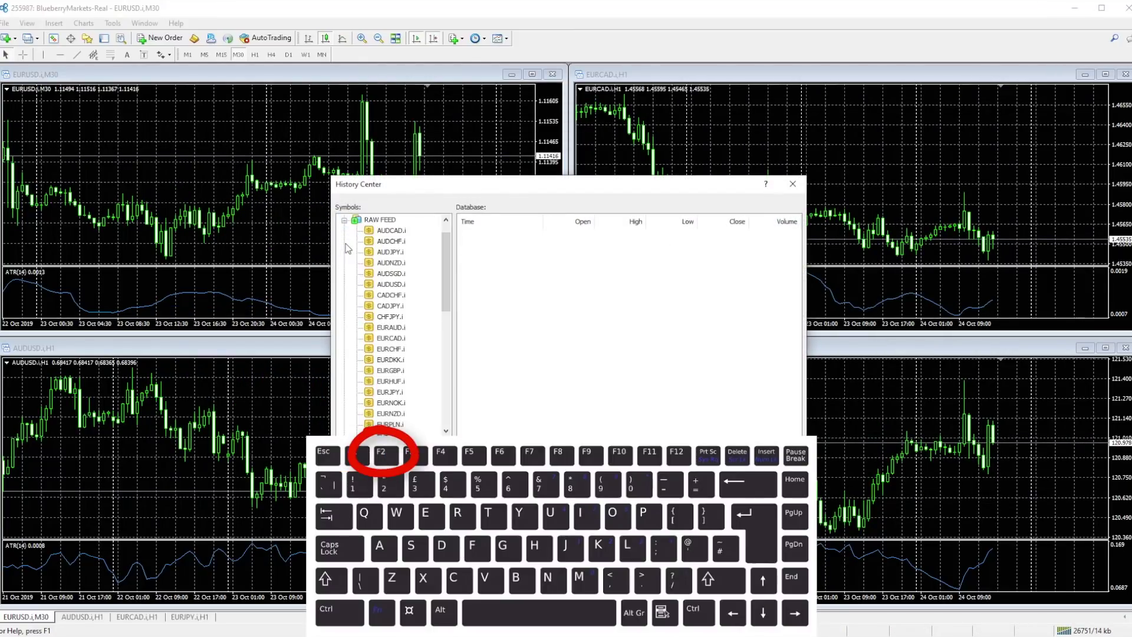
click(387, 308)
double_click(387, 308)
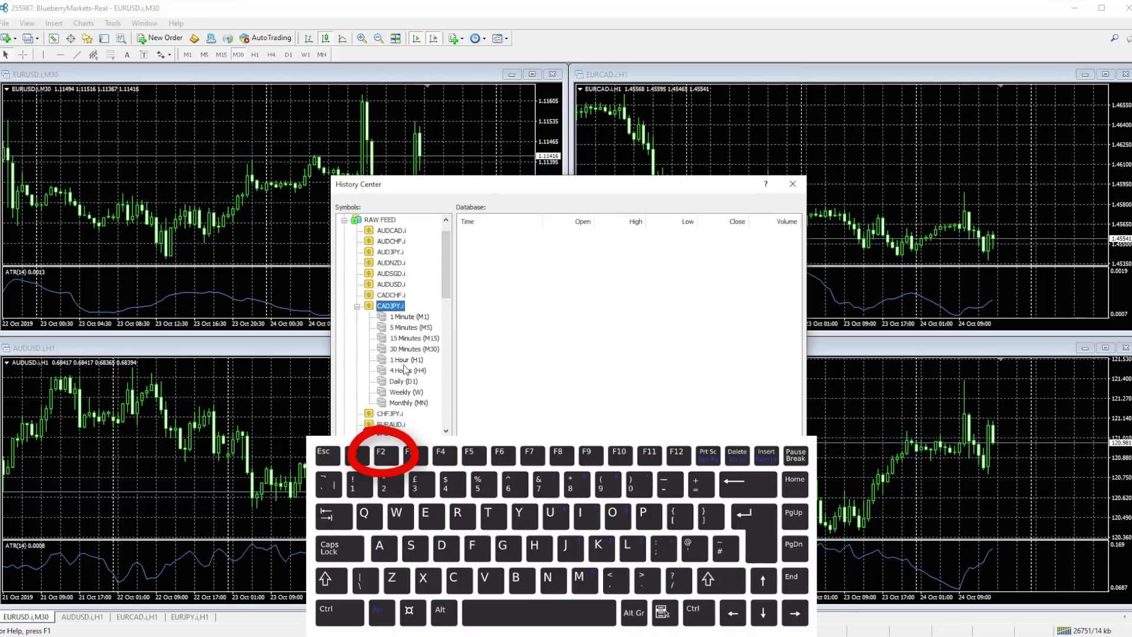
click(448, 300)
key(Escape)
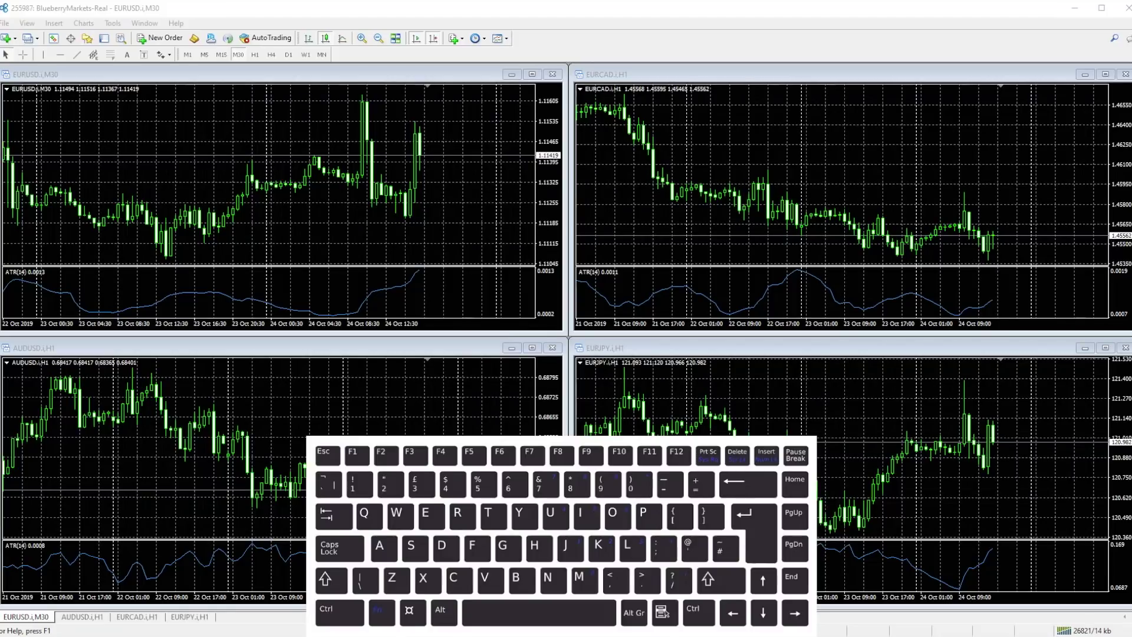
key(F8)
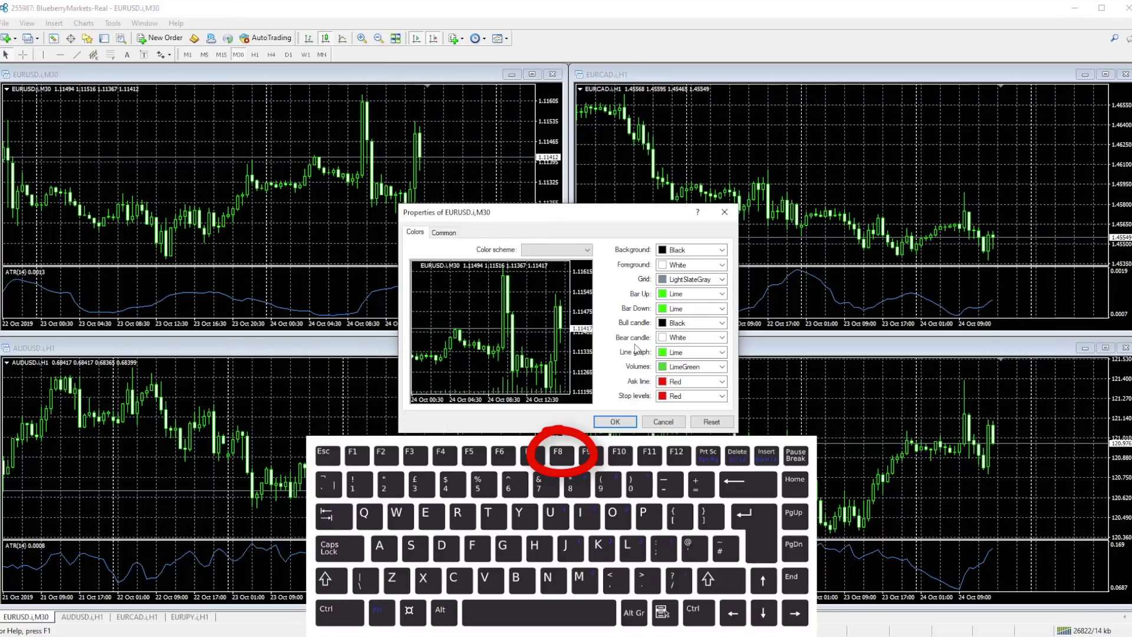
click(444, 233)
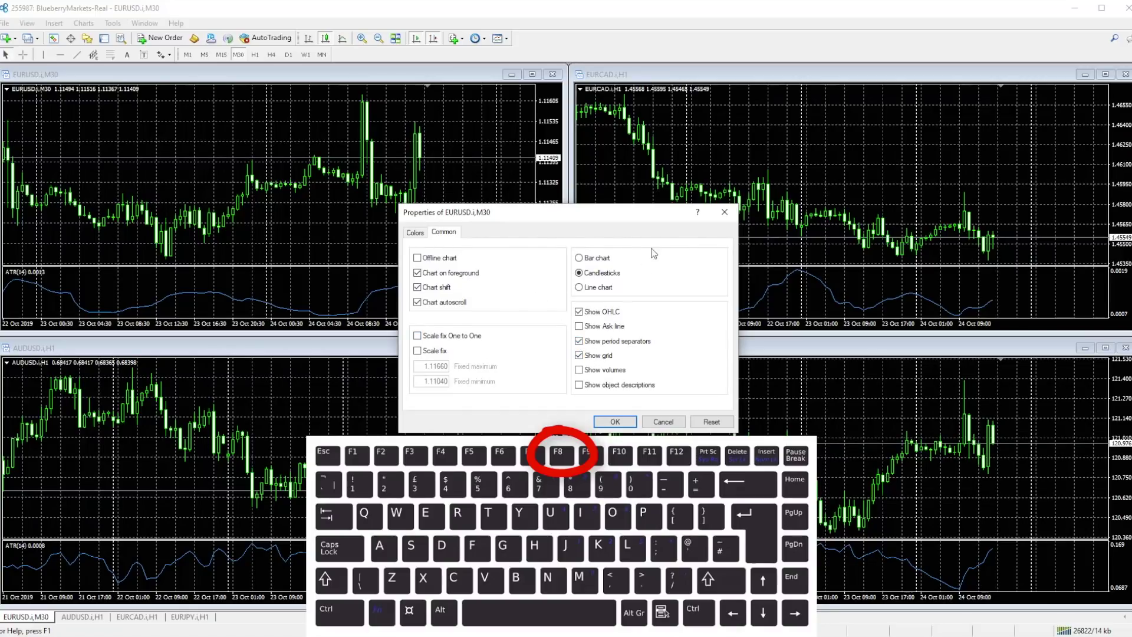
click(725, 212)
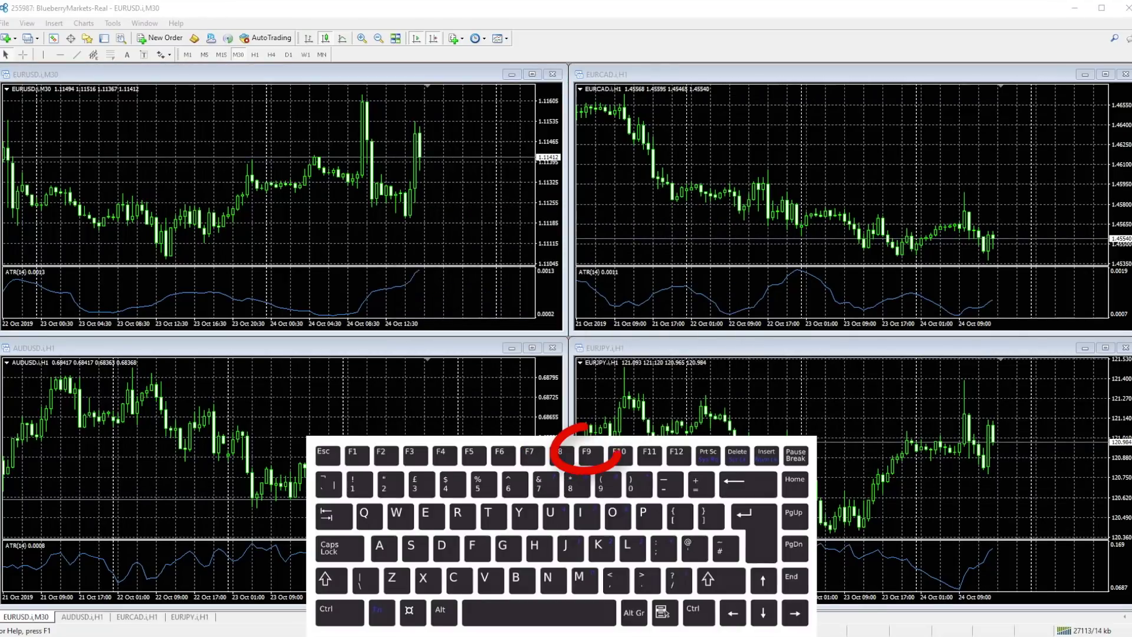
key(F9)
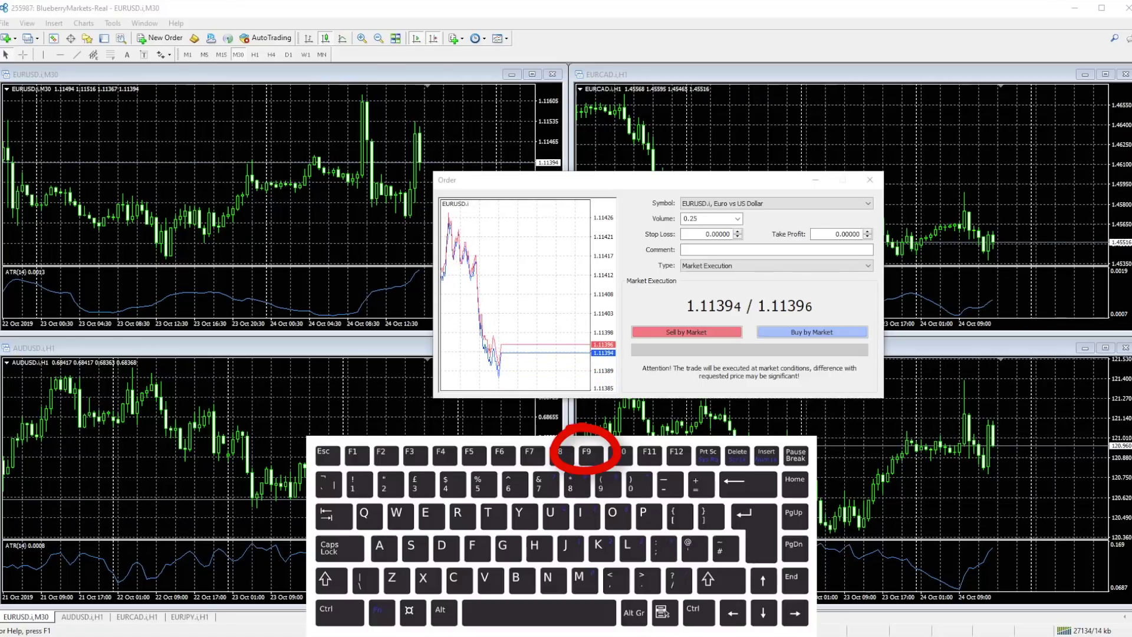
key(Escape)
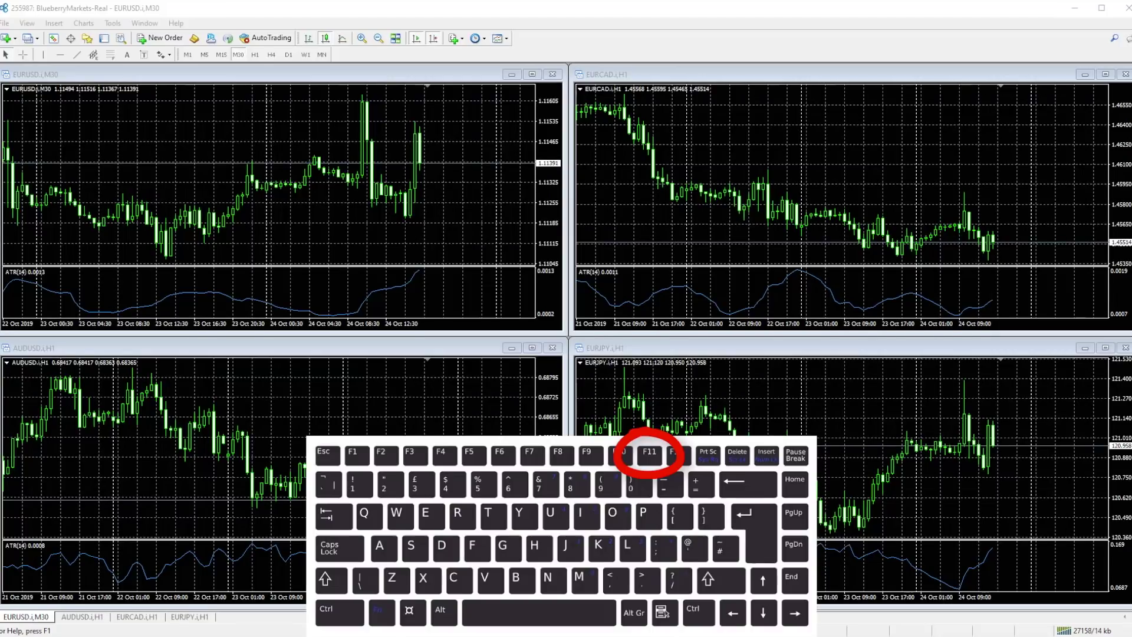
Step: Toggle full-screen mode with F11, jump EURUSD back with Home, and maximize the chart
key(F11)
key(F11)
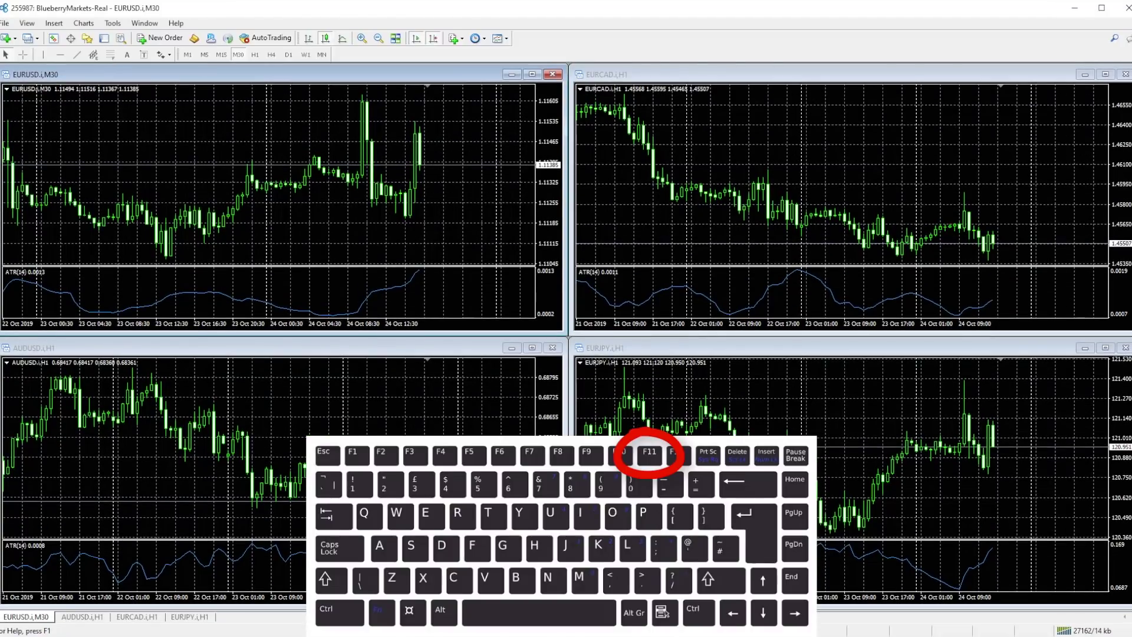
key(F11)
key(F11)
key(Home)
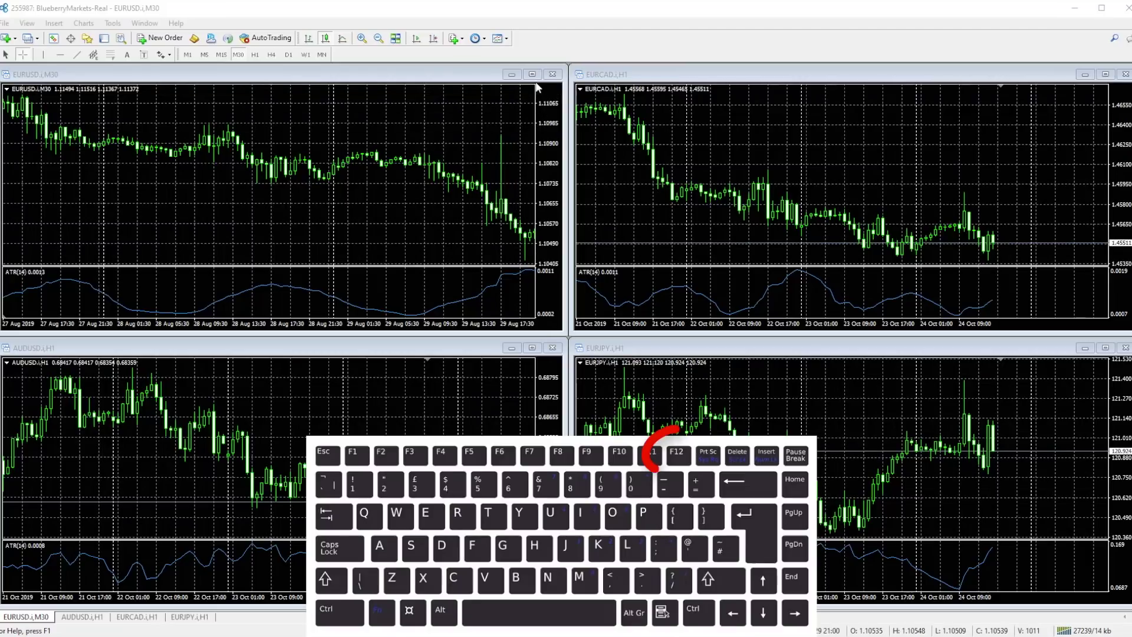
key(F11)
Step: Step the EURUSD M30 chart through August and July history with repeated F12
key(F12)
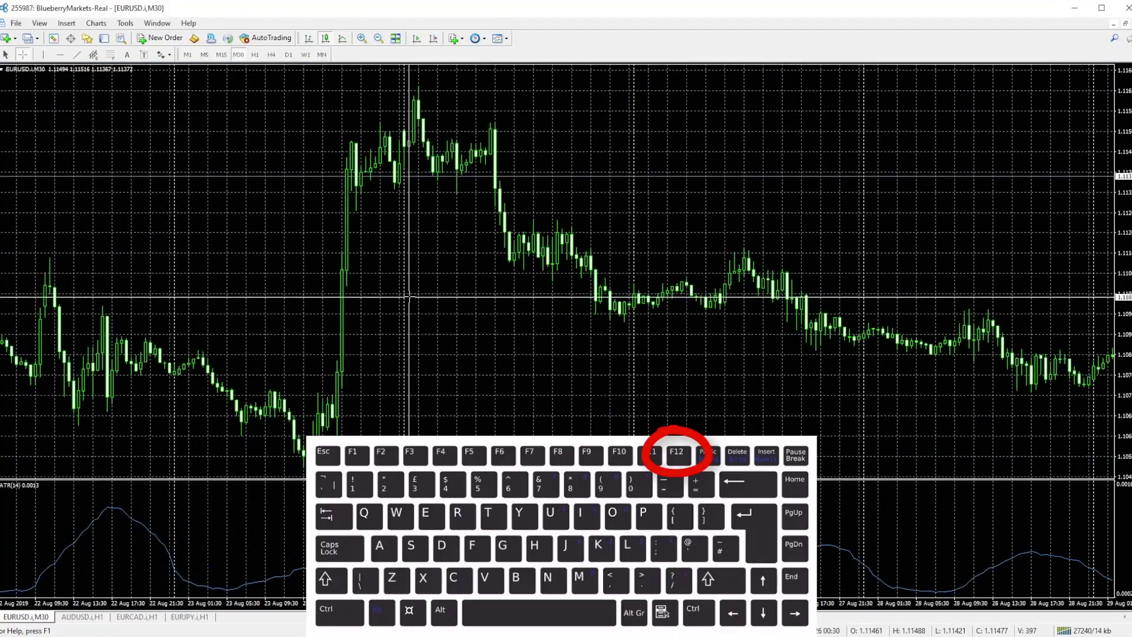
key(F12)
key(F12)
key(F12)
key(F12)
key(F12)
key(F12)
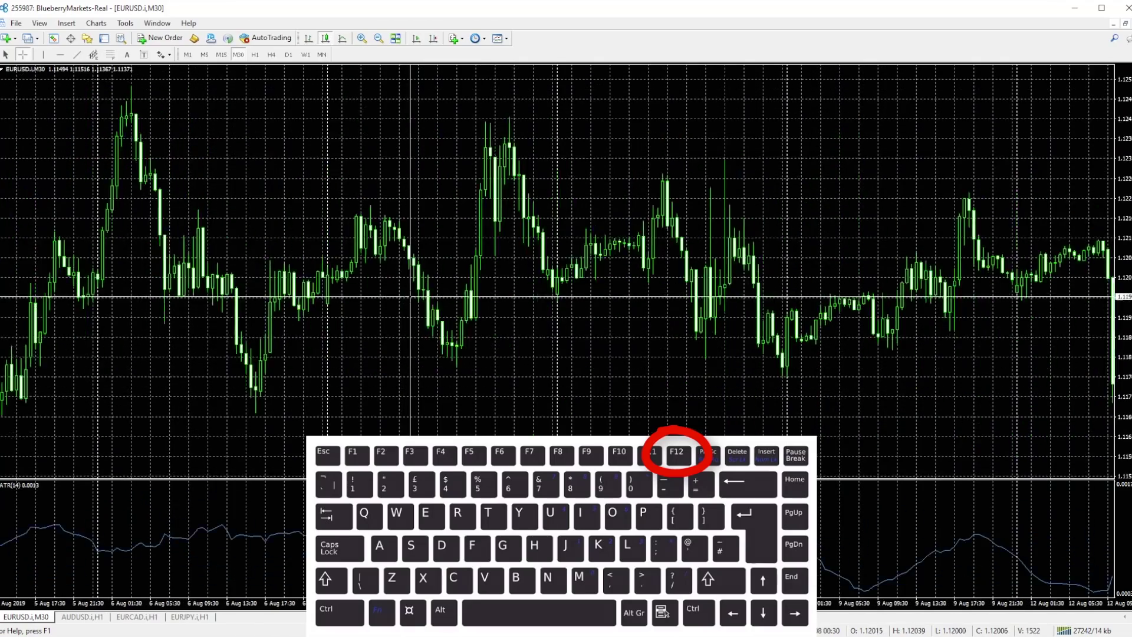
key(F12)
key(F12)
key(F12)
key(F12)
key(F12)
key(F12)
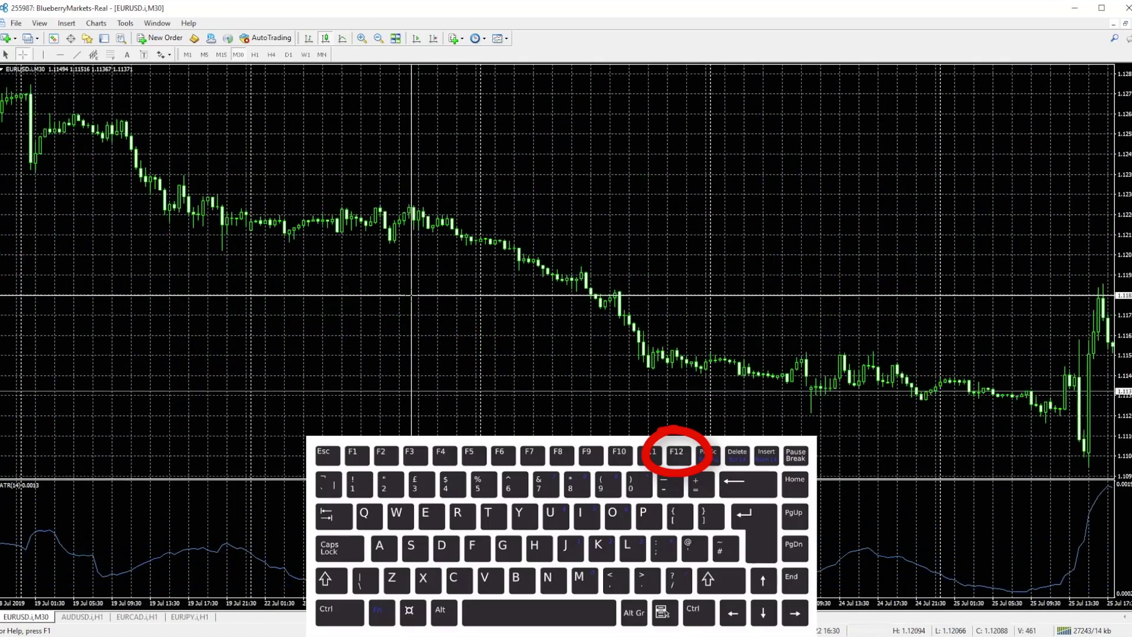
key(F12)
key(F12)
key(F12)
key(F12)
key(F12)
key(F12)
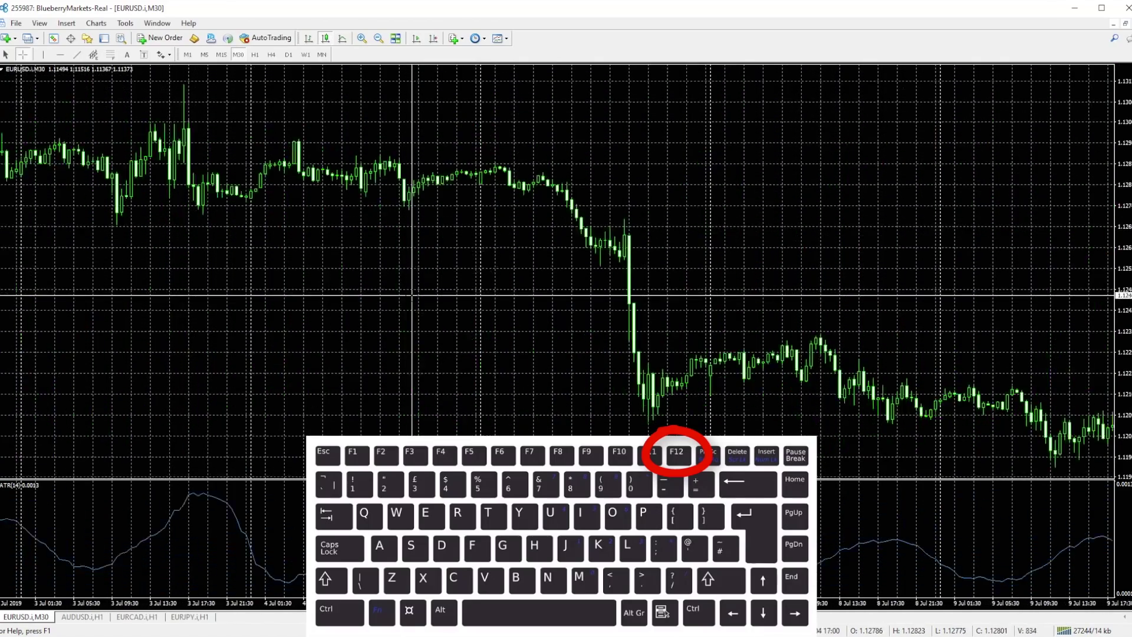
key(F12)
key(F12)
key(F12)
key(F12)
key(F12)
key(F12)
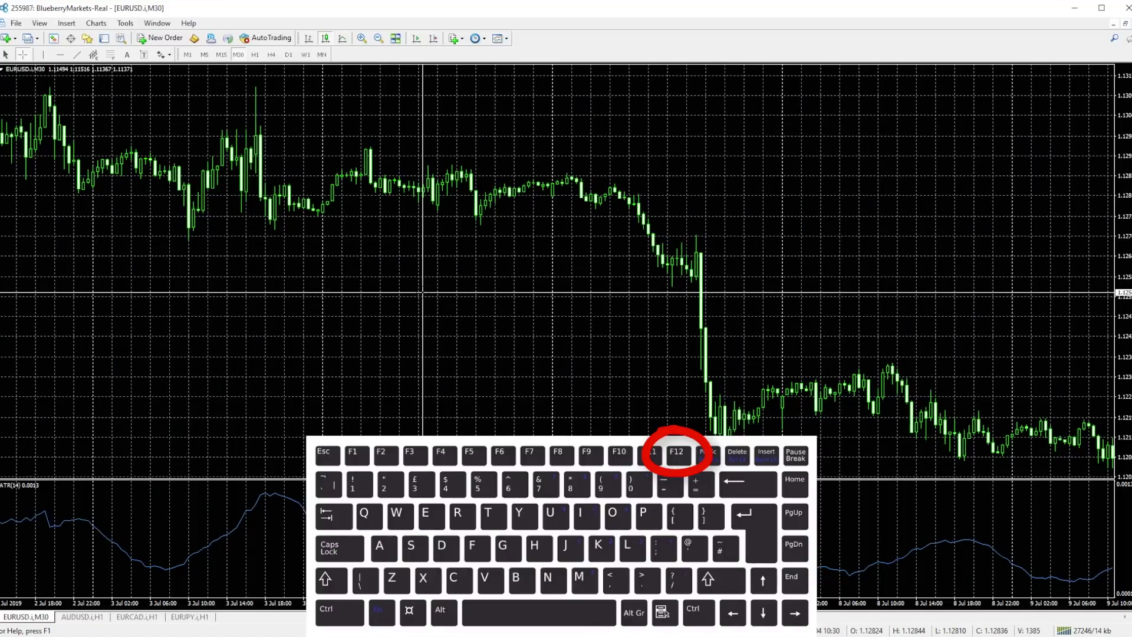
key(F12)
key(F12)
key(F12)
key(F12)
key(F12)
key(F12)
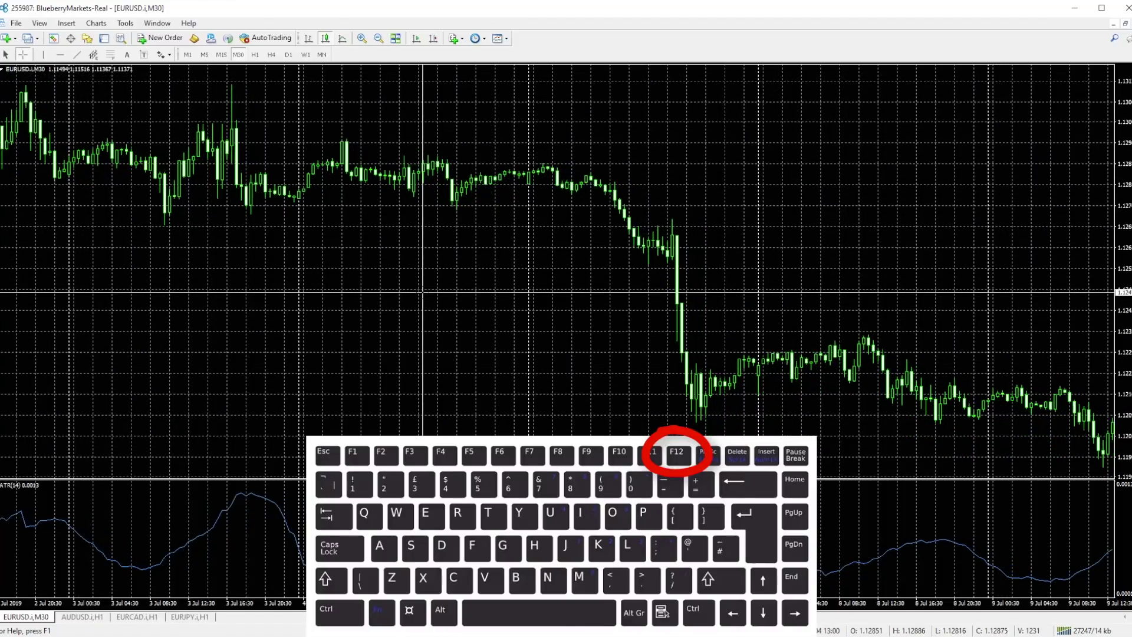
key(F12)
key(F12)
key(F12)
key(F12)
key(F12)
key(F12)
key(F12)
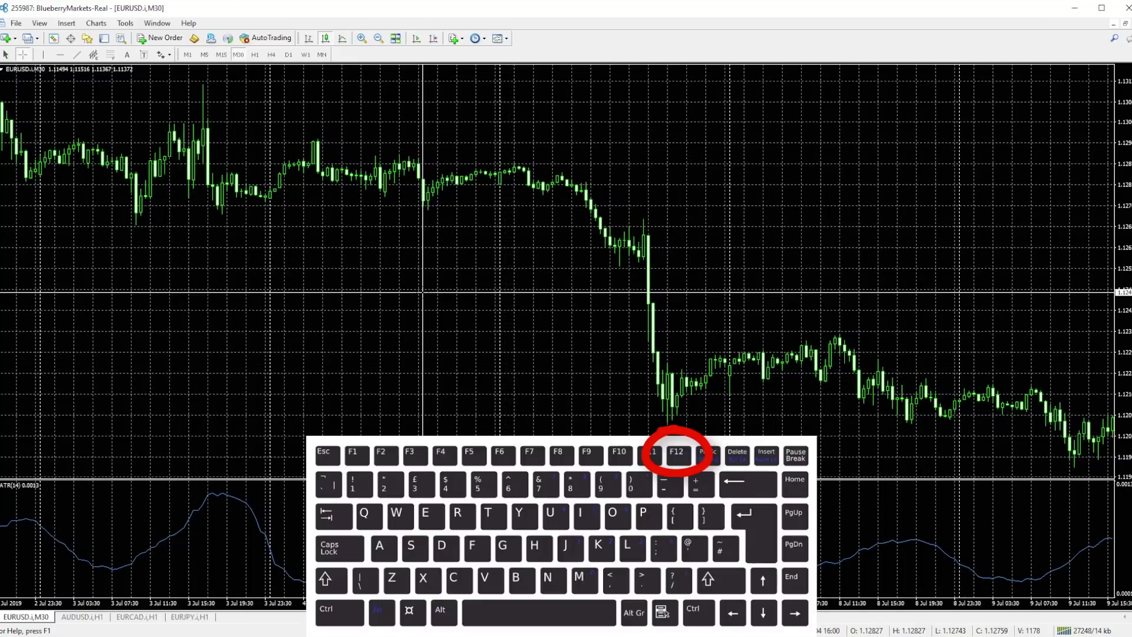
key(F12)
key(F12)
key(F12)
key(F12)
key(F12)
key(F12)
key(F12)
key(F12)
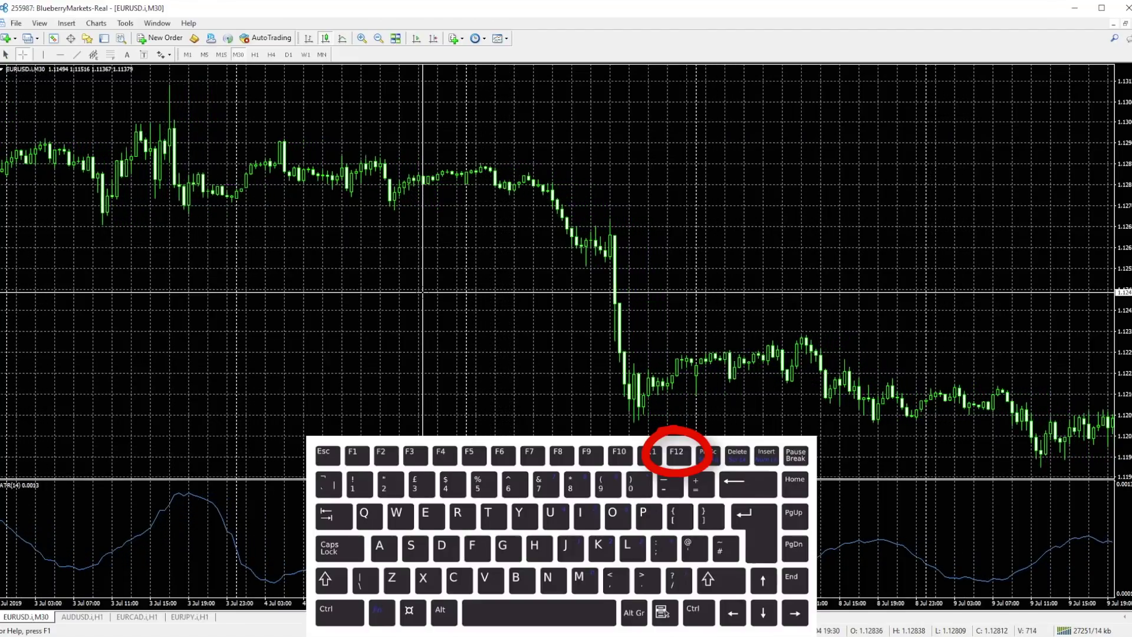
key(F12)
key(F12)
key(F12)
key(F12)
key(F12)
key(F12)
key(F12)
key(F12)
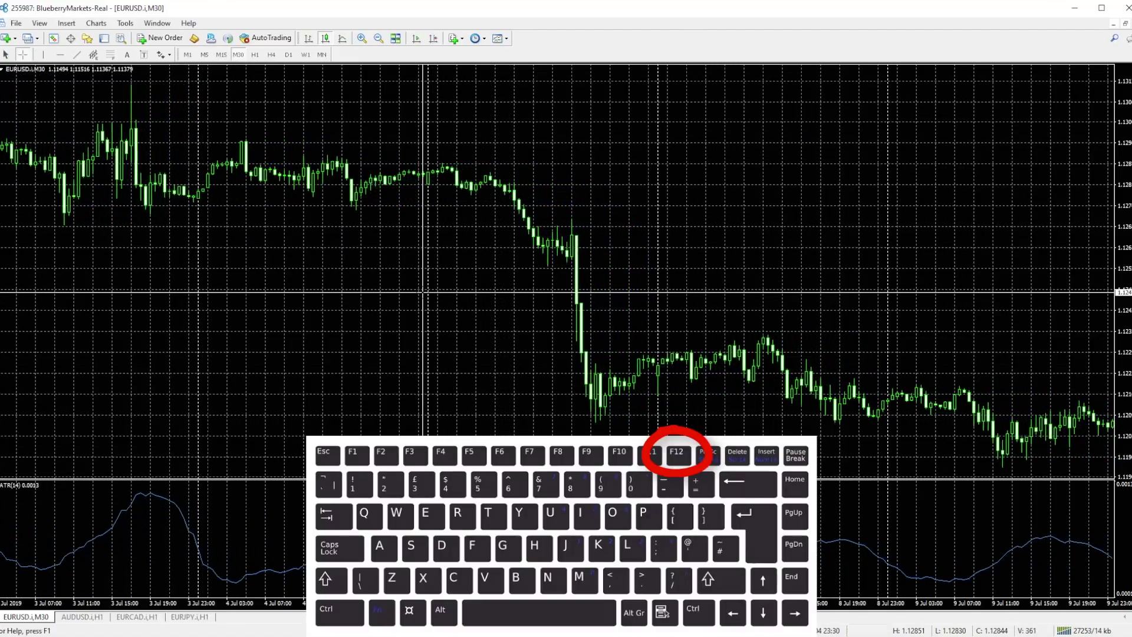
key(F12)
key(F12)
key(F12)
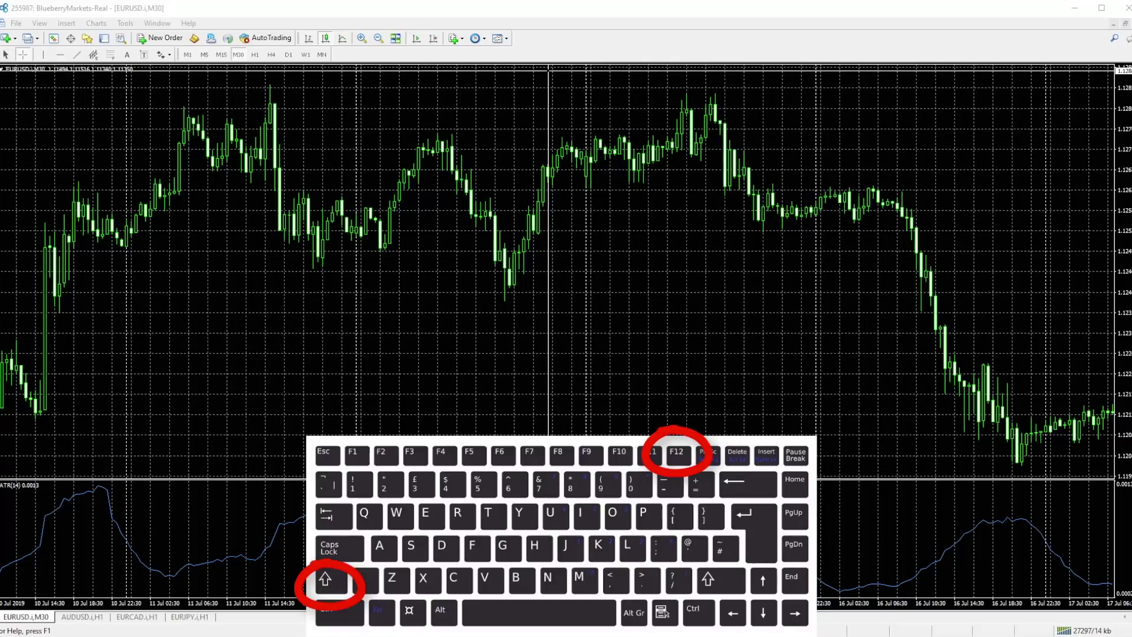
Step: Step the chart further with four Shift+F12 presses to settle on mid-July 2019
key(shift+F12)
key(shift+F12)
key(shift+F12)
key(shift+F12)
key(shift+F12)
key(shift+F12)
key(shift+F12)
key(shift+F12)
key(shift+F12)
key(shift+F12)
key(shift+F12)
key(shift+F12)
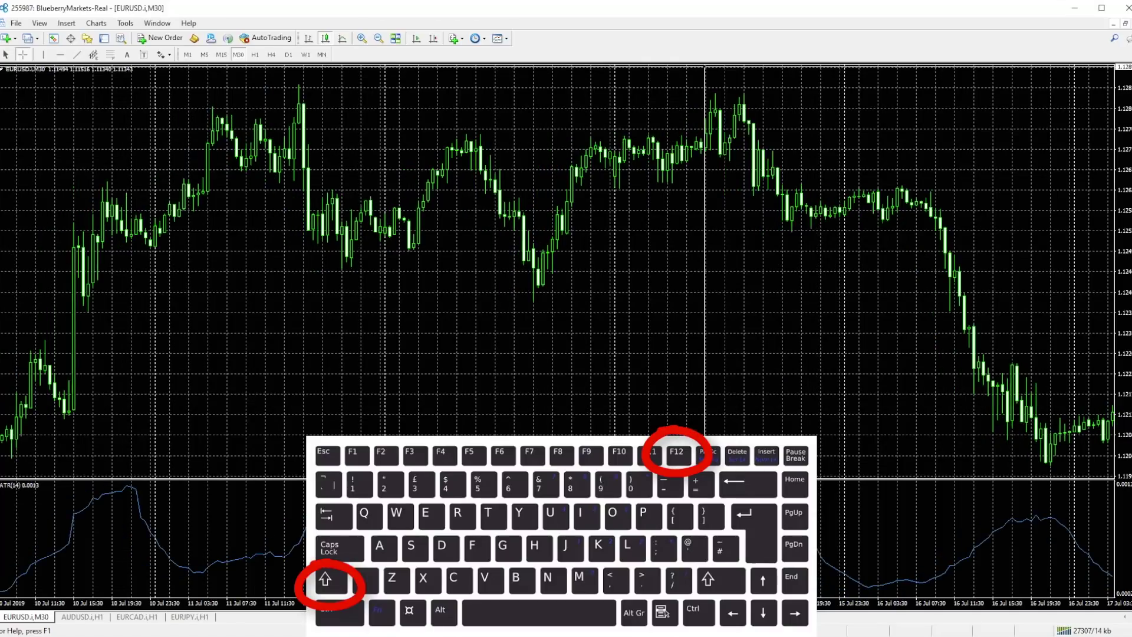
key(shift+F12)
key(shift+F12)
key(shift+F12)
key(shift+F12)
key(shift+F12)
key(shift+F12)
key(shift+F12)
key(shift+F12)
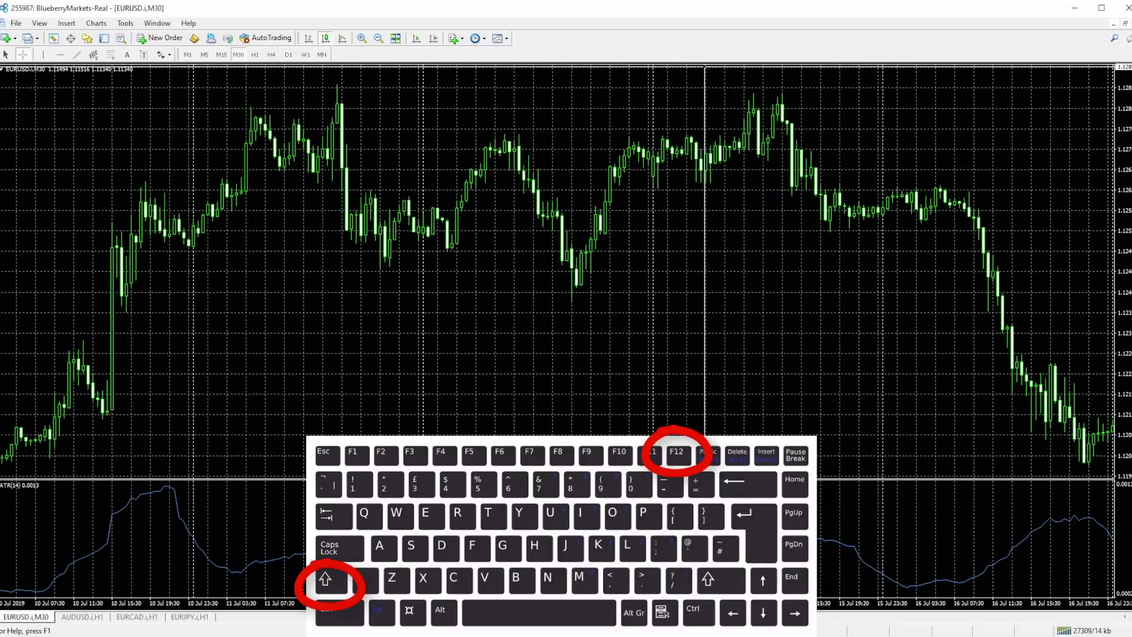
key(shift+F12)
key(shift+F12)
key(shift+F12)
key(shift+F12)
key(shift+F12)
key(shift+F12)
key(shift+F12)
key(shift+F12)
key(shift+F12)
key(shift+F12)
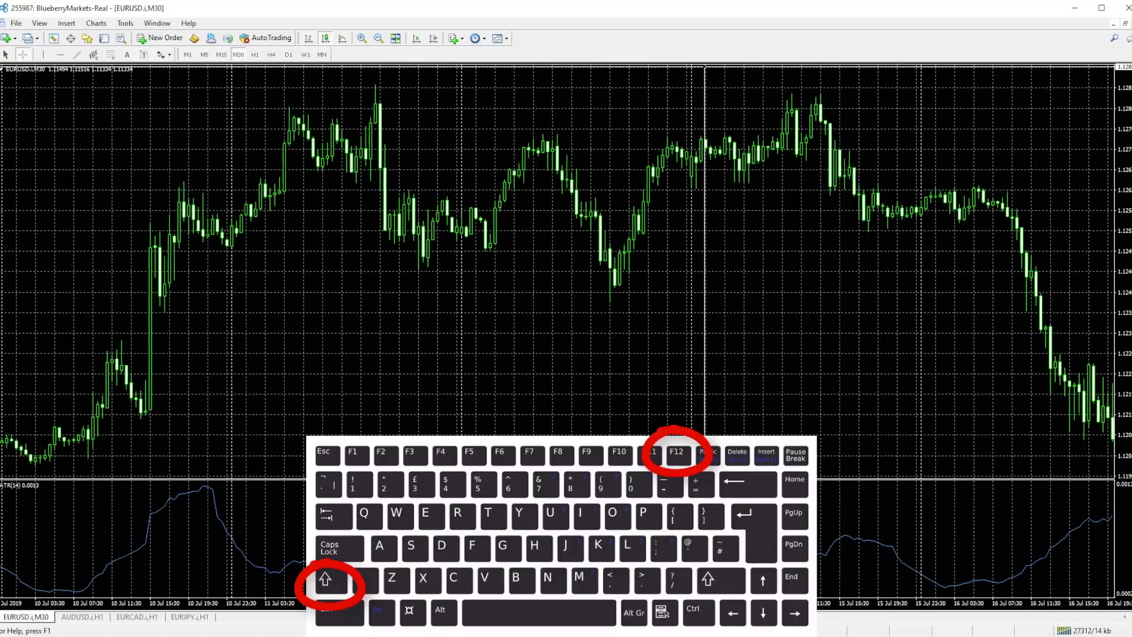
key(shift+F12)
key(shift+F12)
key(shift+F12)
key(shift+F12)
key(shift+F12)
key(shift+F12)
key(shift+F12)
key(shift+F12)
key(shift+F12)
key(shift+F12)
key(shift+F12)
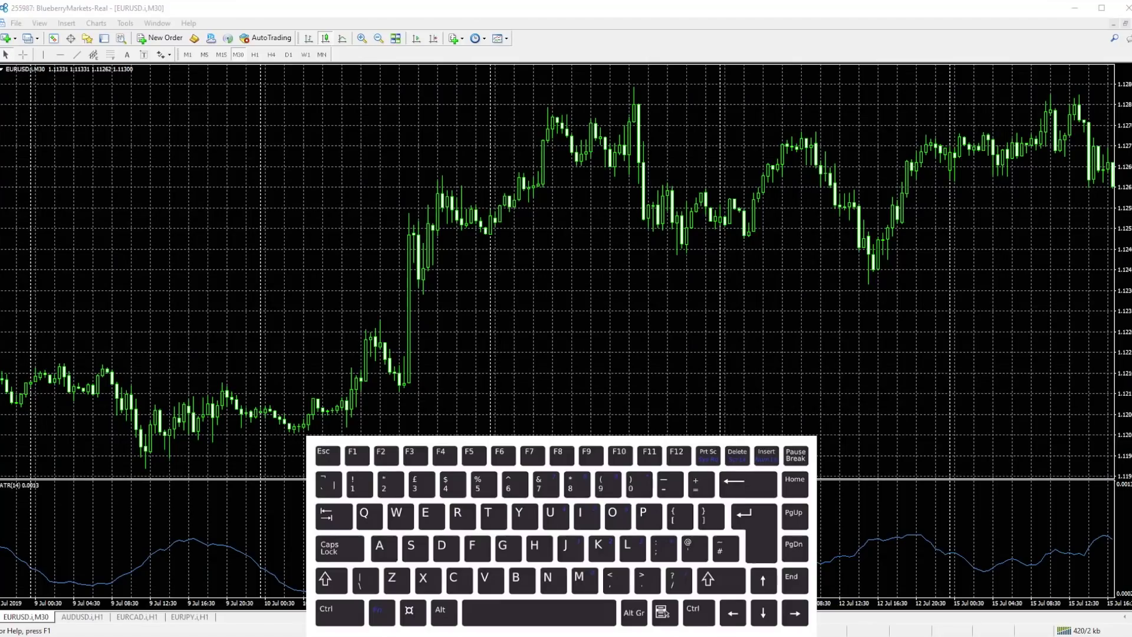
Step: Cycle the EURUSD chart through bars (Alt+1), candlesticks (Alt+2) and line (Alt+3), undoing drags with Ctrl+Z
mouse_move(451, 589)
mouse_down()
mouse_move(419, 631)
mouse_move(469, 595)
mouse_move(448, 586)
mouse_up()
mouse_move(344, 468)
mouse_down()
mouse_move(329, 492)
mouse_move(377, 502)
mouse_move(365, 461)
mouse_up()
key(alt+1)
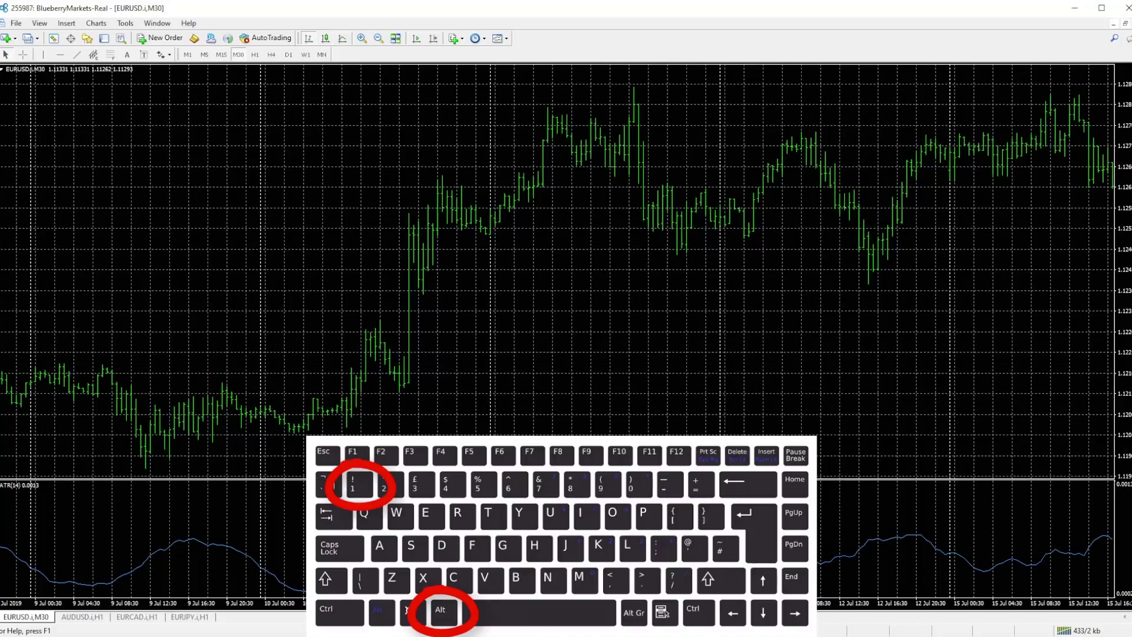
key(ctrl+z)
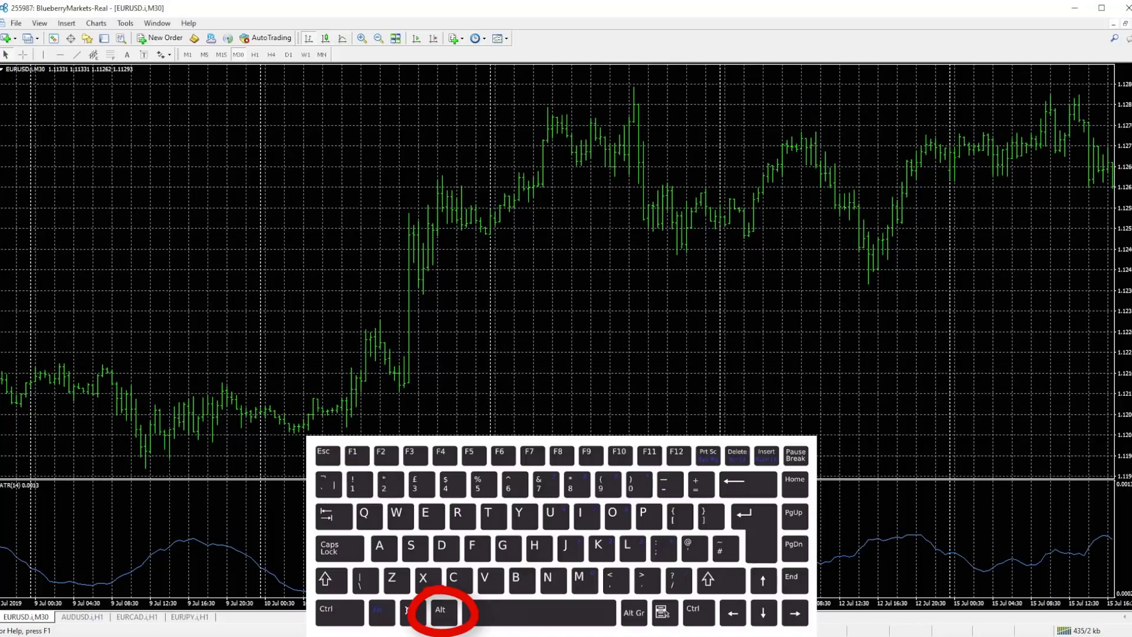
key(alt+2)
mouse_move(392, 463)
mouse_down()
mouse_move(371, 501)
mouse_move(383, 463)
mouse_up()
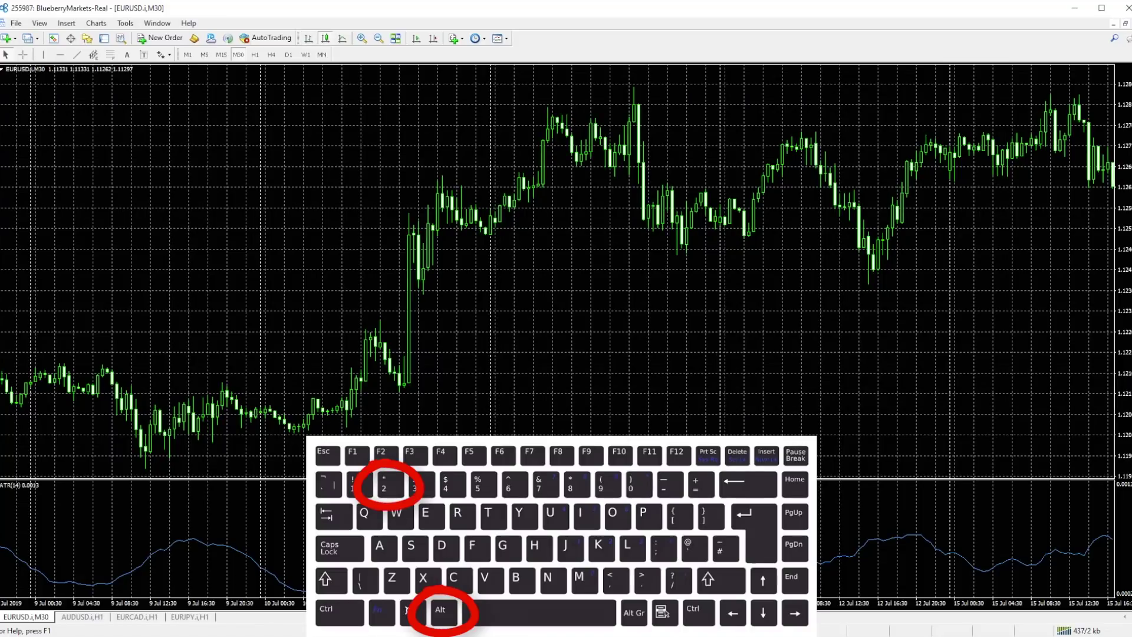
key(ctrl+z)
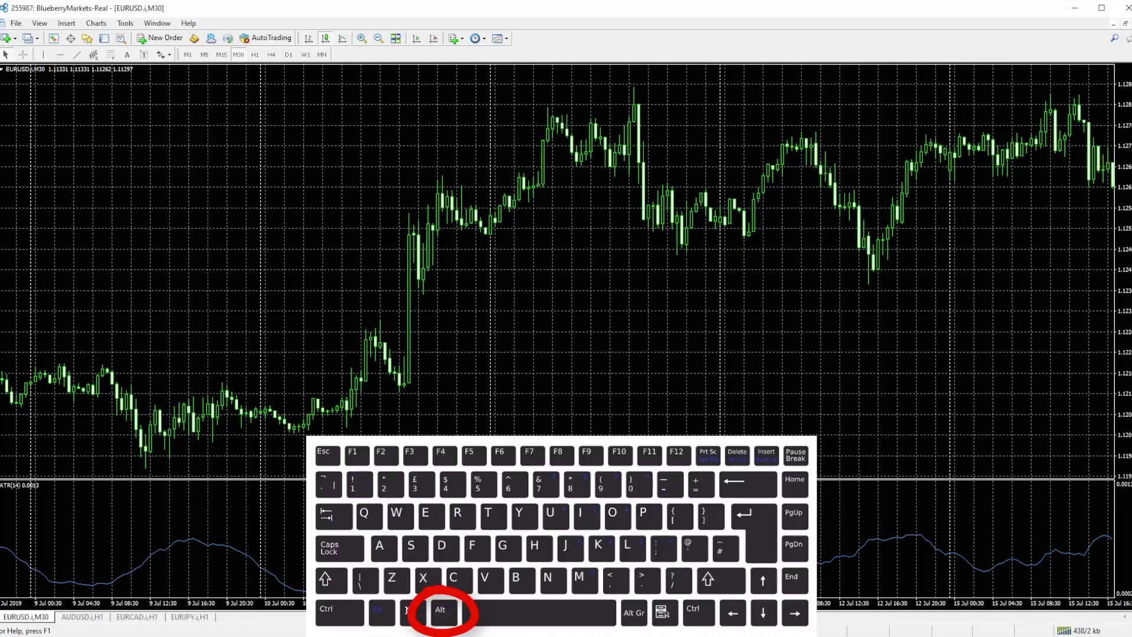
key(alt+3)
mouse_move(433, 461)
mouse_down()
mouse_move(401, 508)
mouse_move(439, 463)
mouse_up()
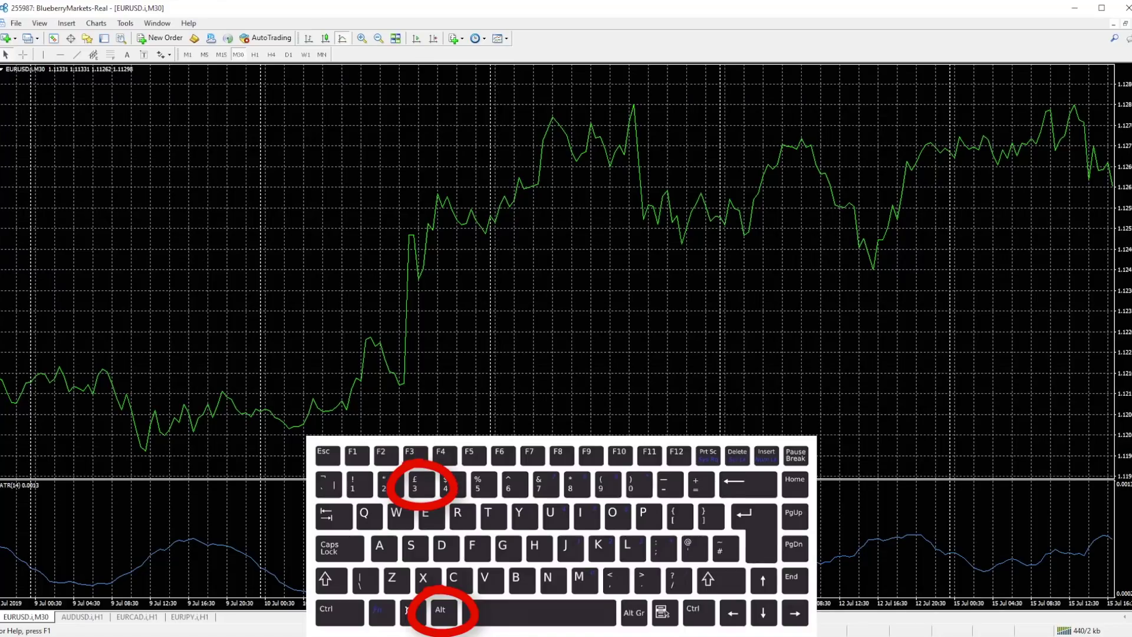
key(ctrl+z)
key(ctrl+z)
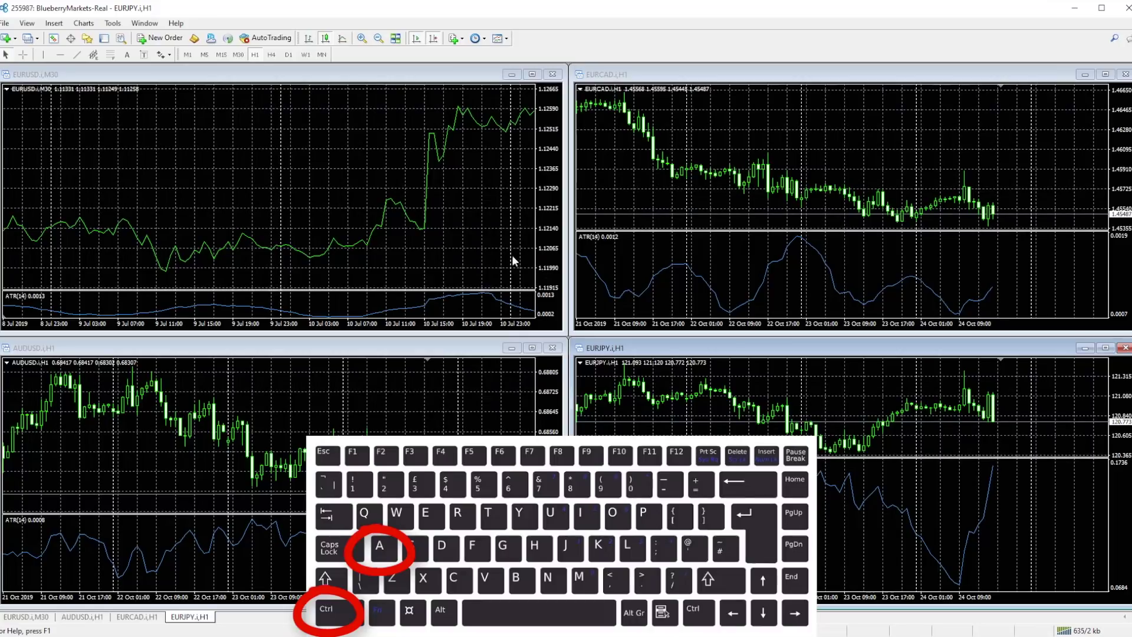
Step: Drag the EURUSD ATR pane taller, then reset indicator pane heights with Ctrl+A
click(495, 240)
drag(495, 240, 495, 239)
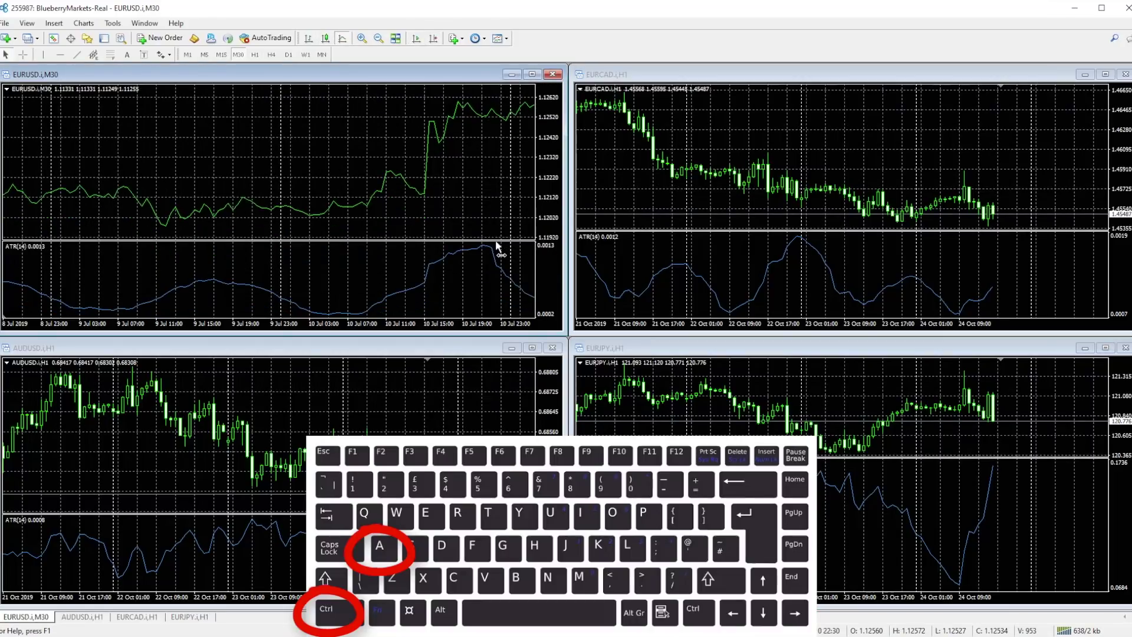
click(653, 401)
key(ctrl+a)
key(ctrl+F6)
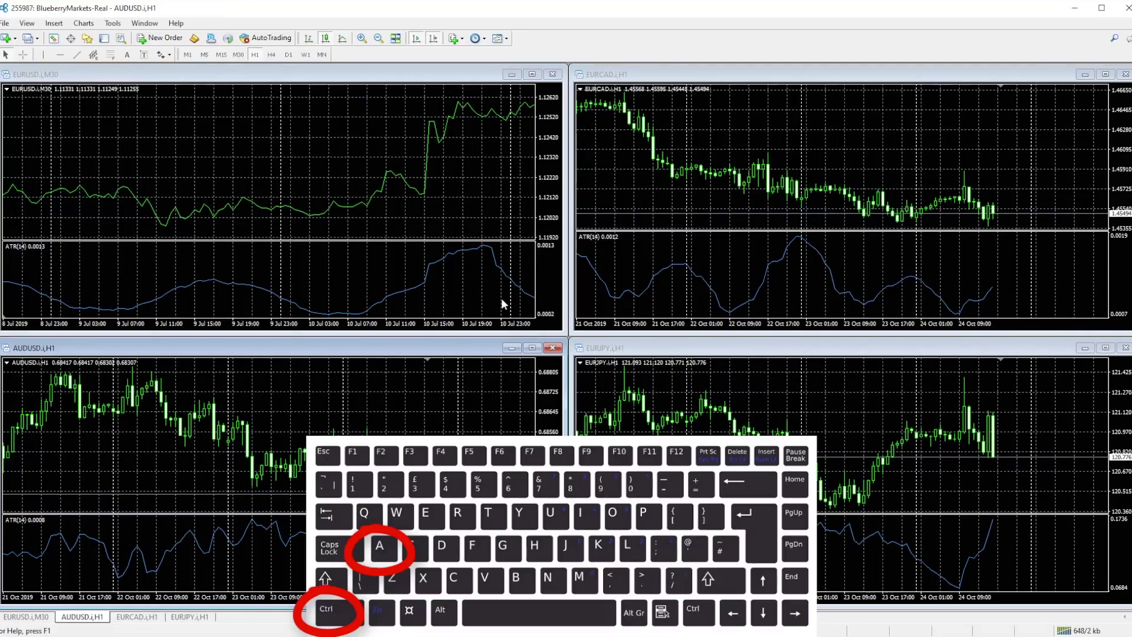
Step: Return to the EURUSD chart with Ctrl+F6 and switch AutoTrading on
key(ctrl+F6)
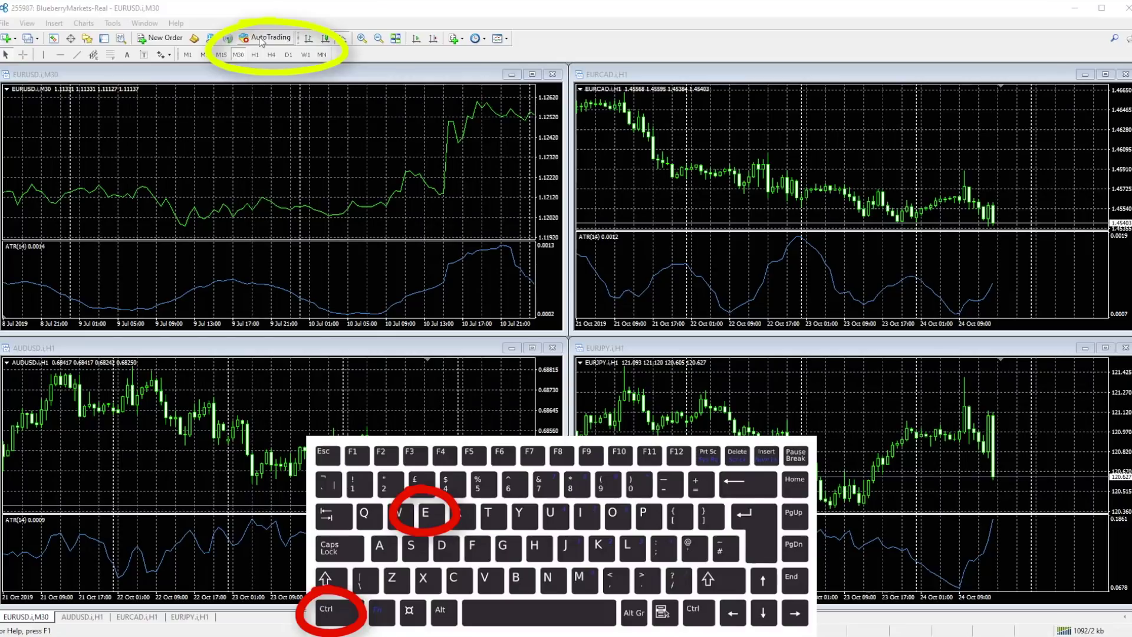
click(261, 39)
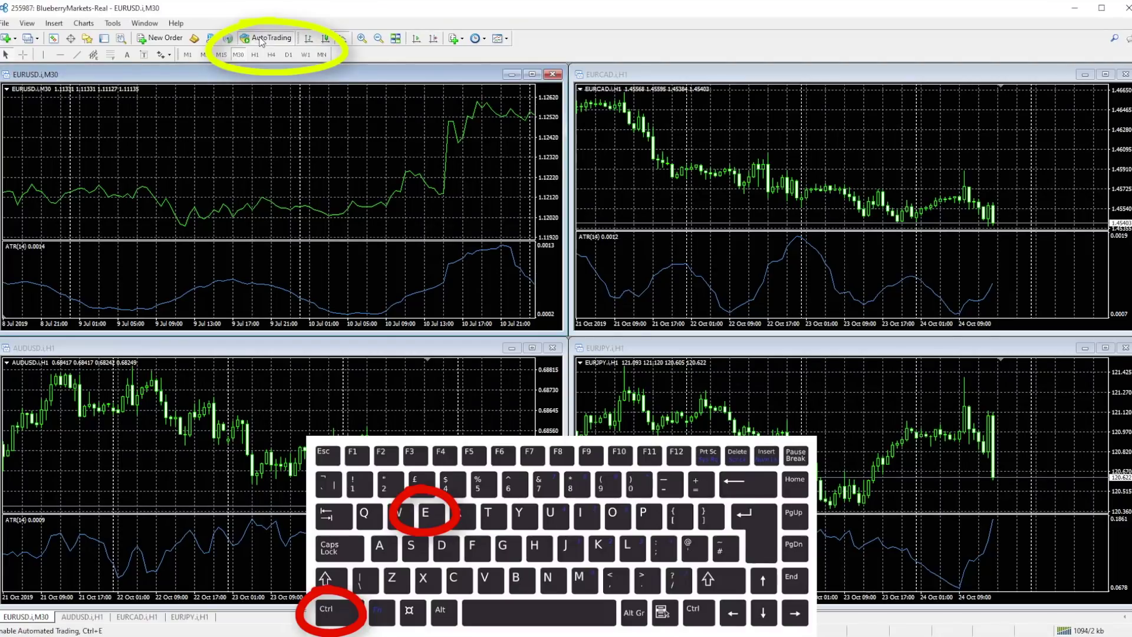
click(261, 39)
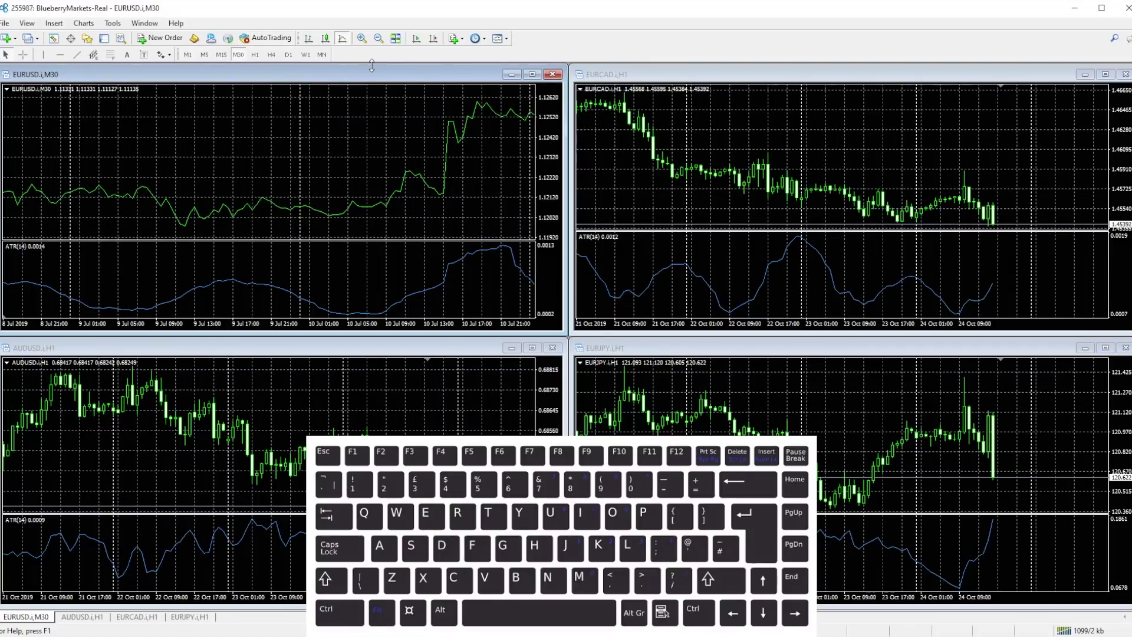
Step: Maximize the EURUSD chart, show it as candlesticks, and hide the grid with Ctrl+G
double_click(371, 69)
key(alt+2)
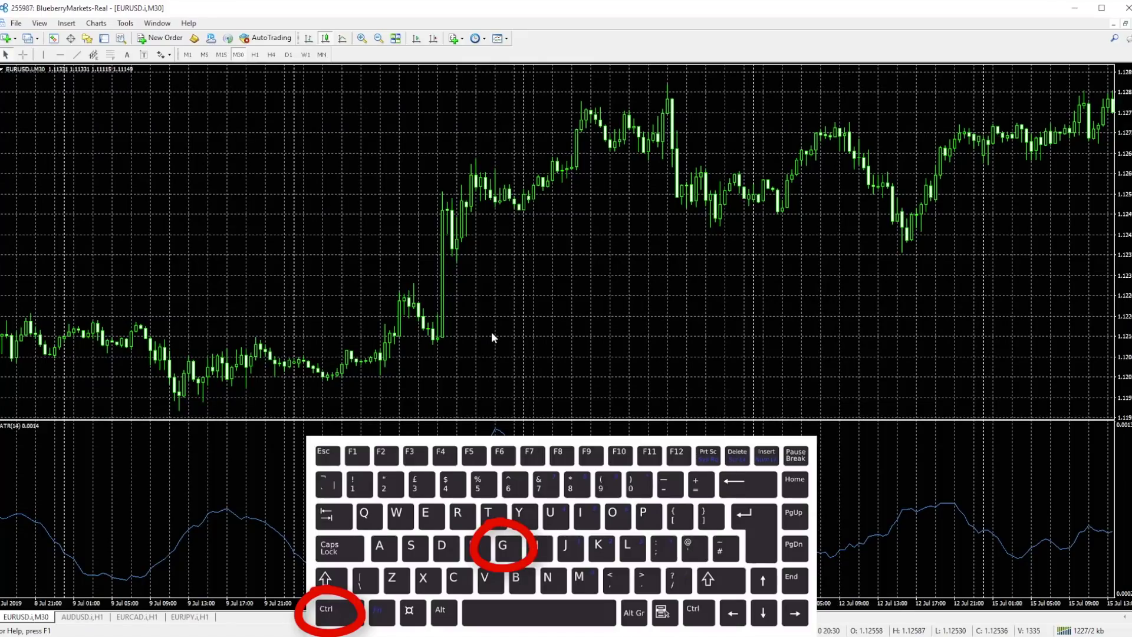
key(ctrl+g)
key(ctrl+g)
key(ctrl+g)
key(ctrl+g)
key(ctrl+g)
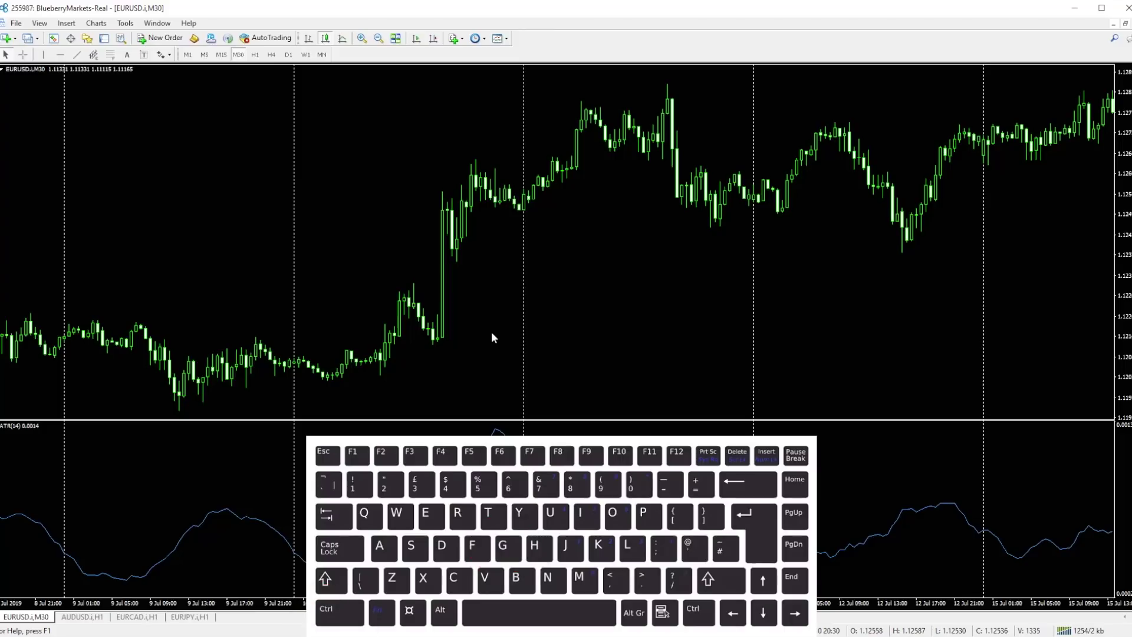
Step: Try the Ctrl+F crosshair, toggle header OHLC values off with Ctrl+H, and open the Ctrl+I indicators list
key(ctrl+f)
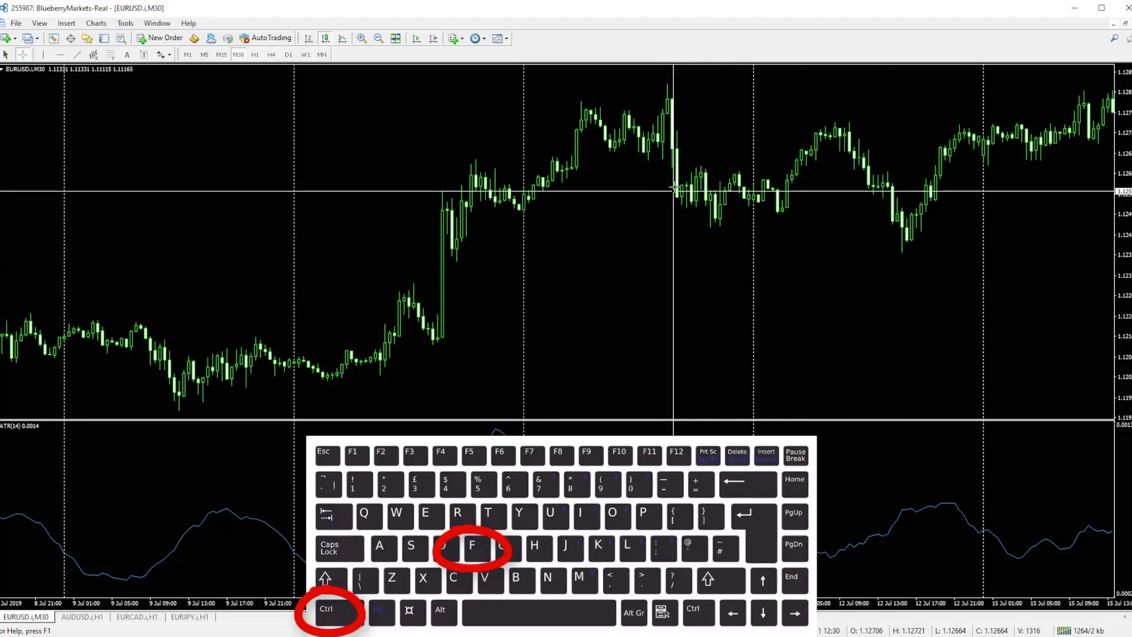
key(Escape)
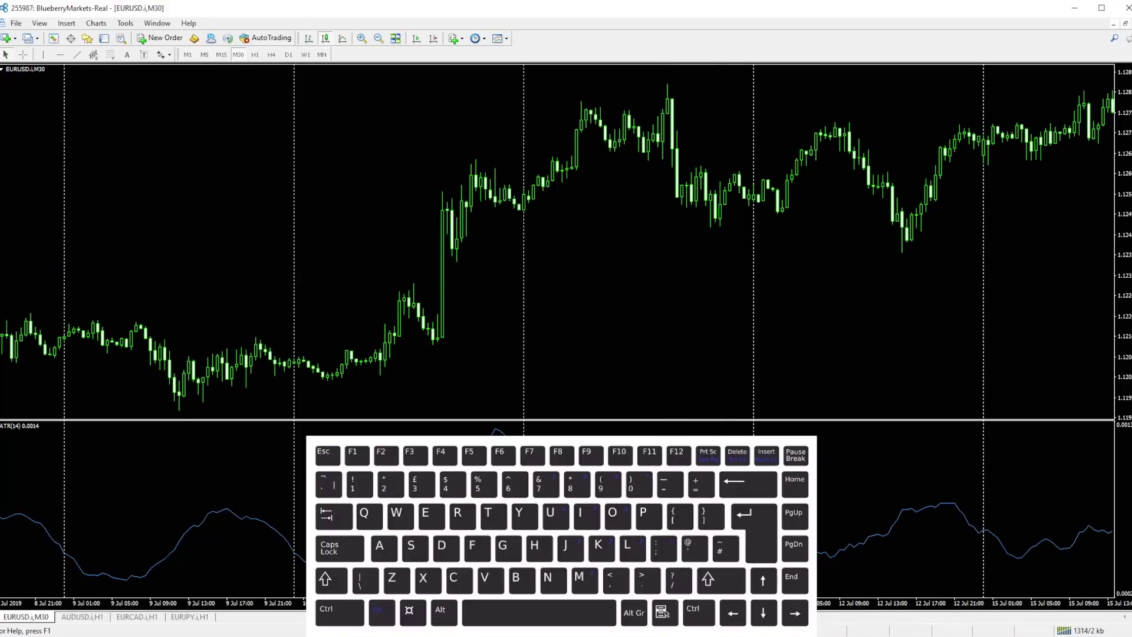
key(ctrl+h)
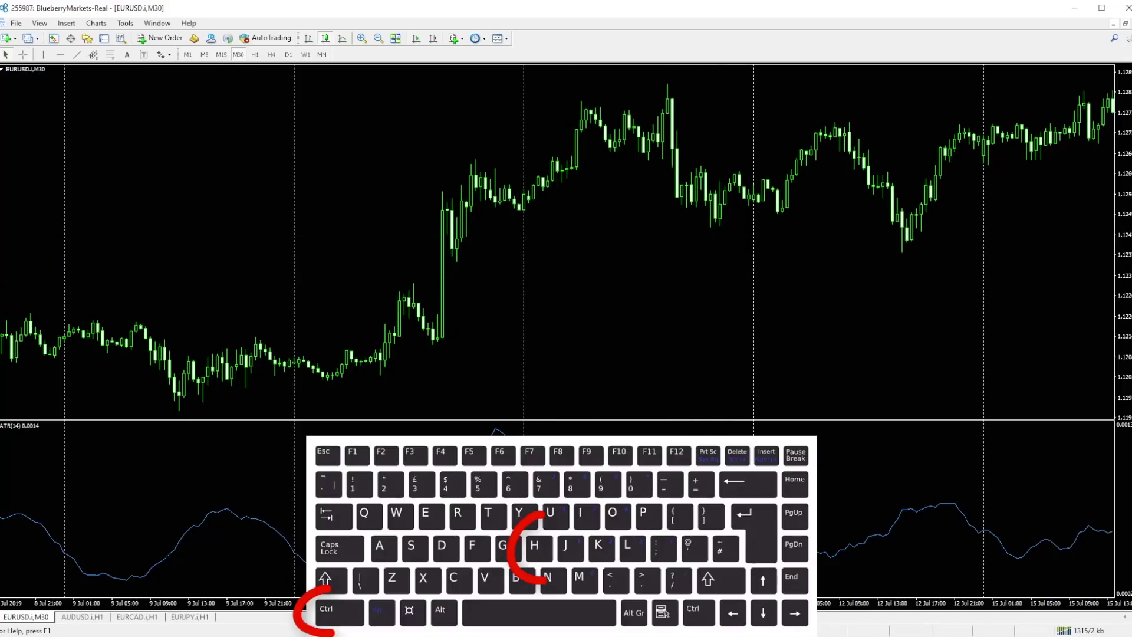
key(ctrl+h)
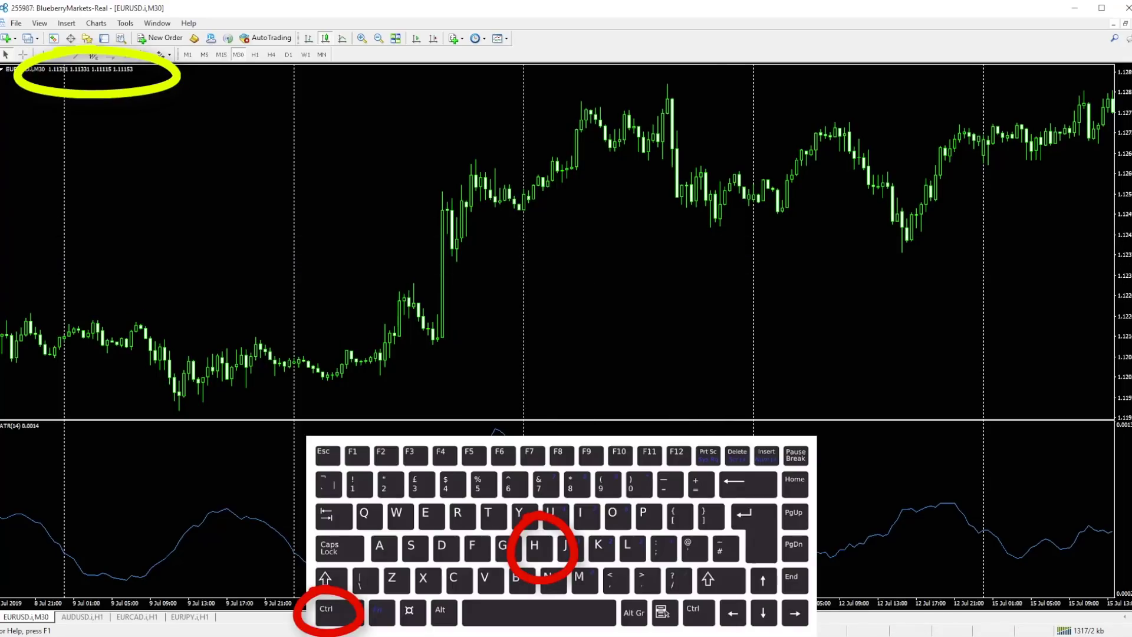
key(ctrl+h)
key(ctrl+h)
key(ctrl+h)
key(ctrl+h)
key(ctrl+h)
key(ctrl+h)
key(ctrl+h)
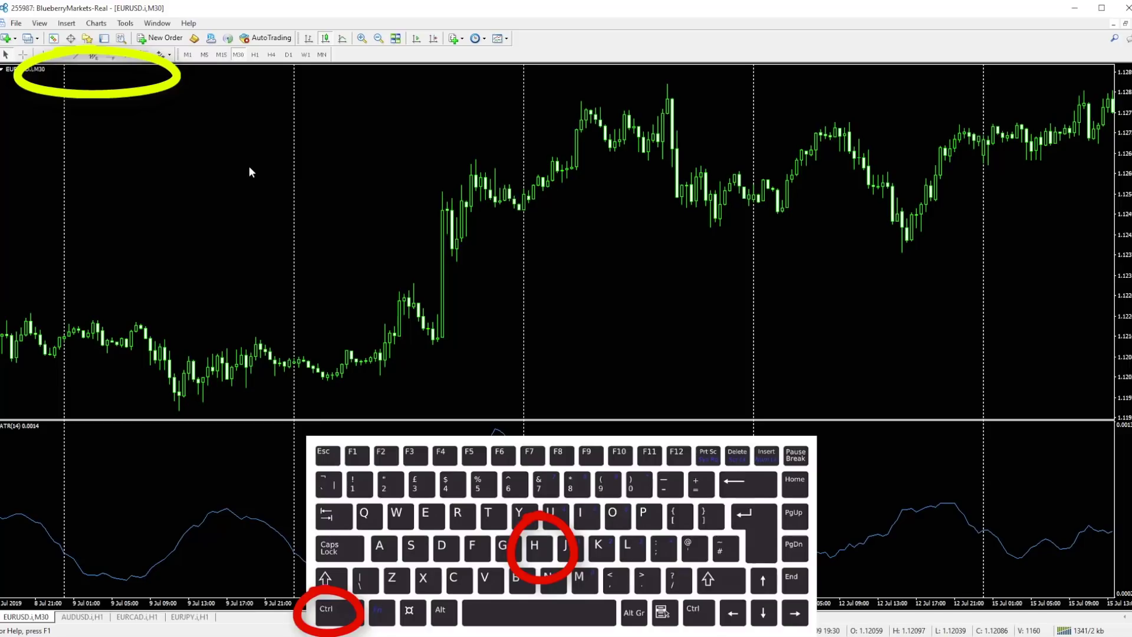
key(ctrl+i)
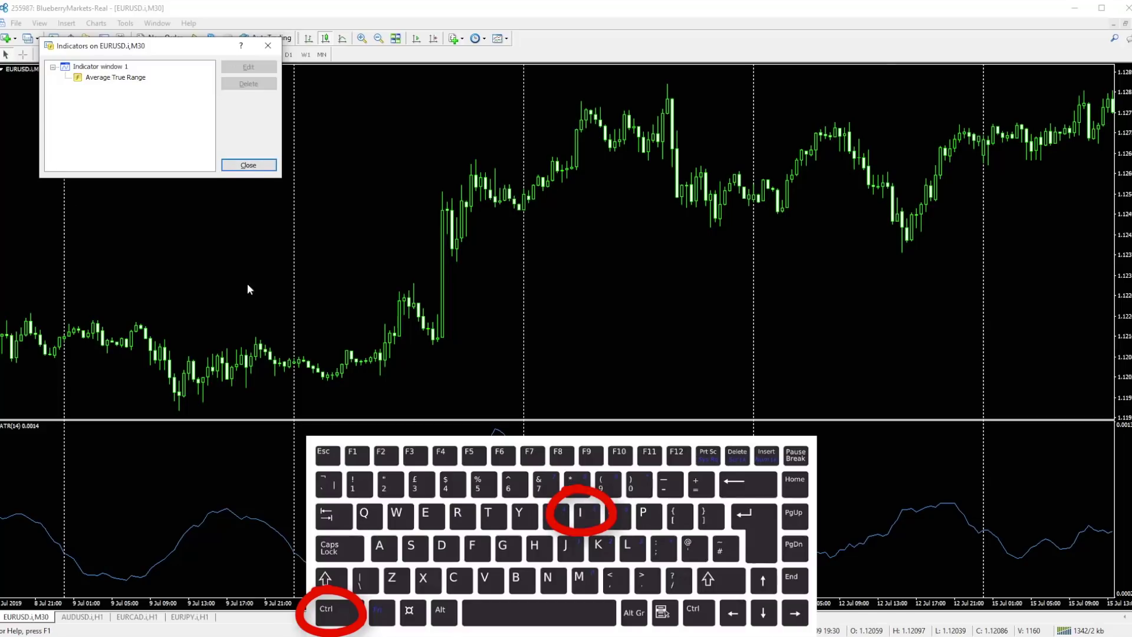
click(267, 45)
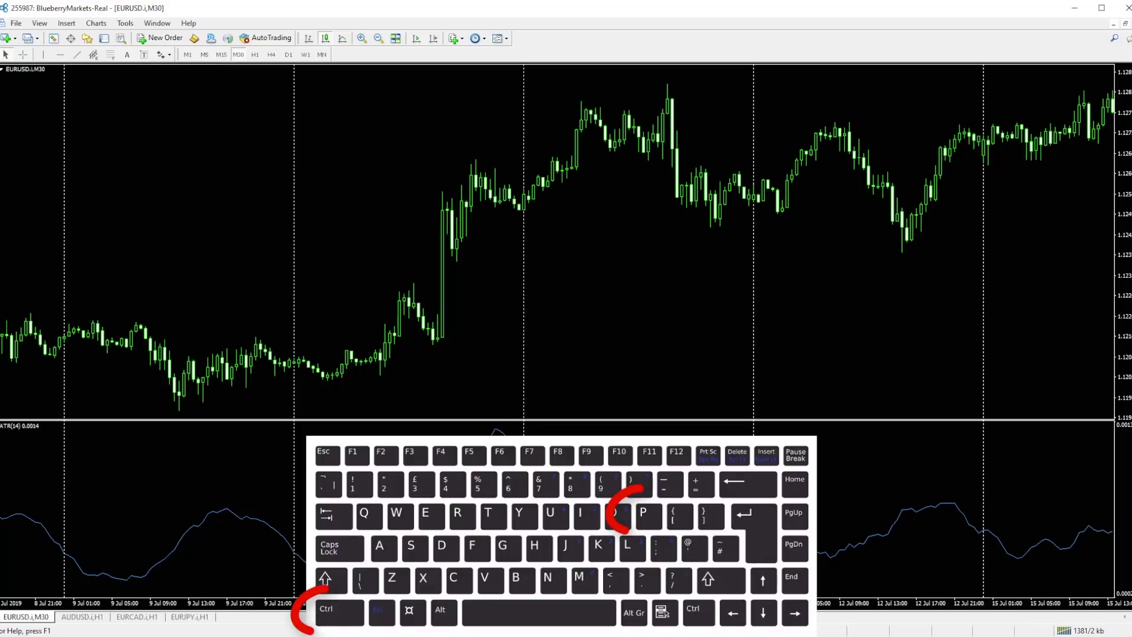
key(ctrl+p)
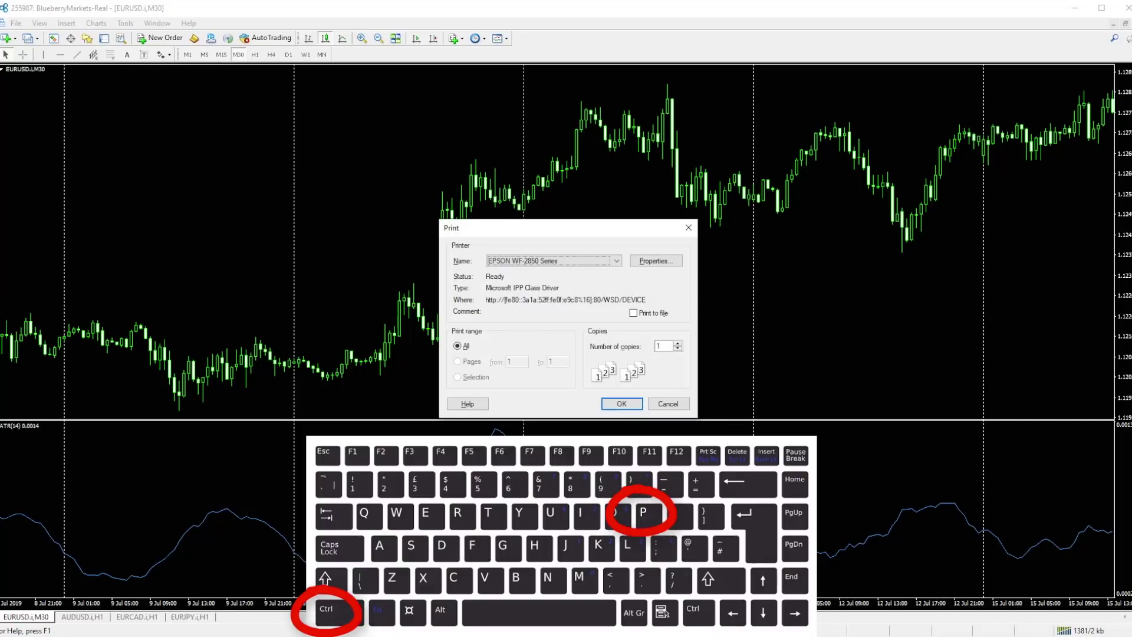
click(688, 227)
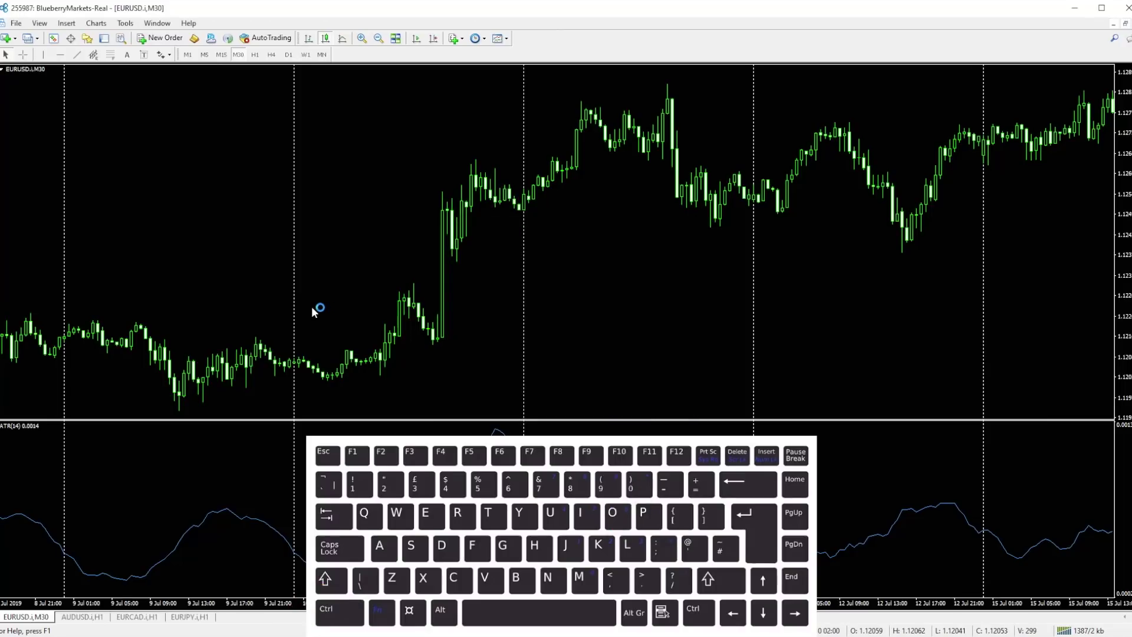
key(ctrl+s)
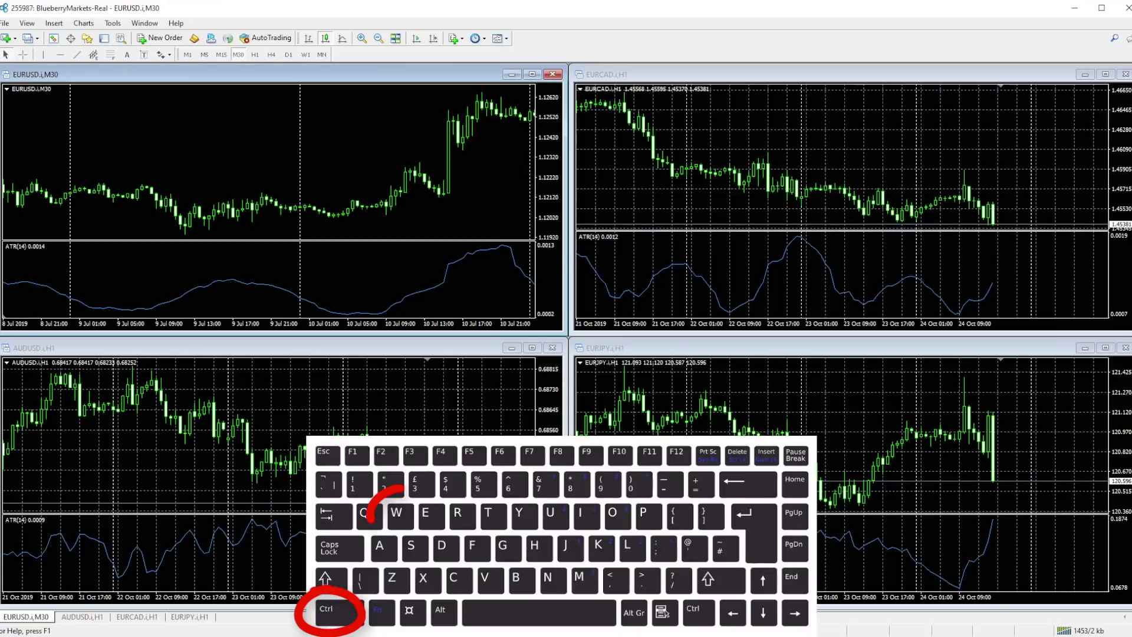
Step: Close the EURUSD chart with Ctrl+W
key(ctrl+w)
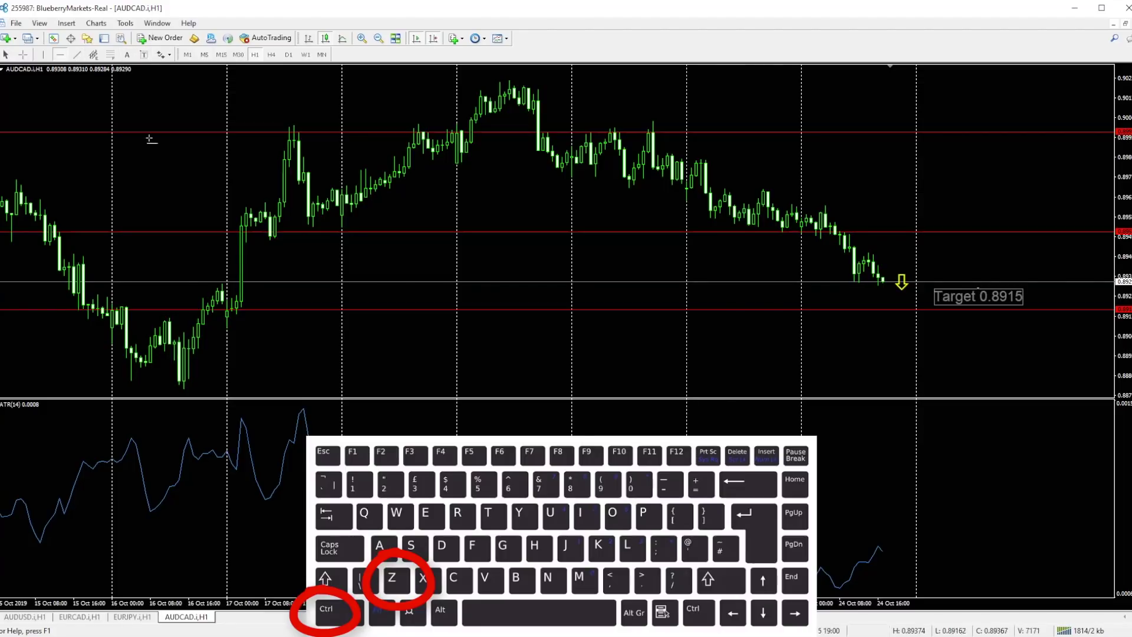
Step: Undo and redo on AUDCAD with Ctrl+Z, ending with the red lines, yellow arrow and Target 0.8915 label removed
key(ctrl+z)
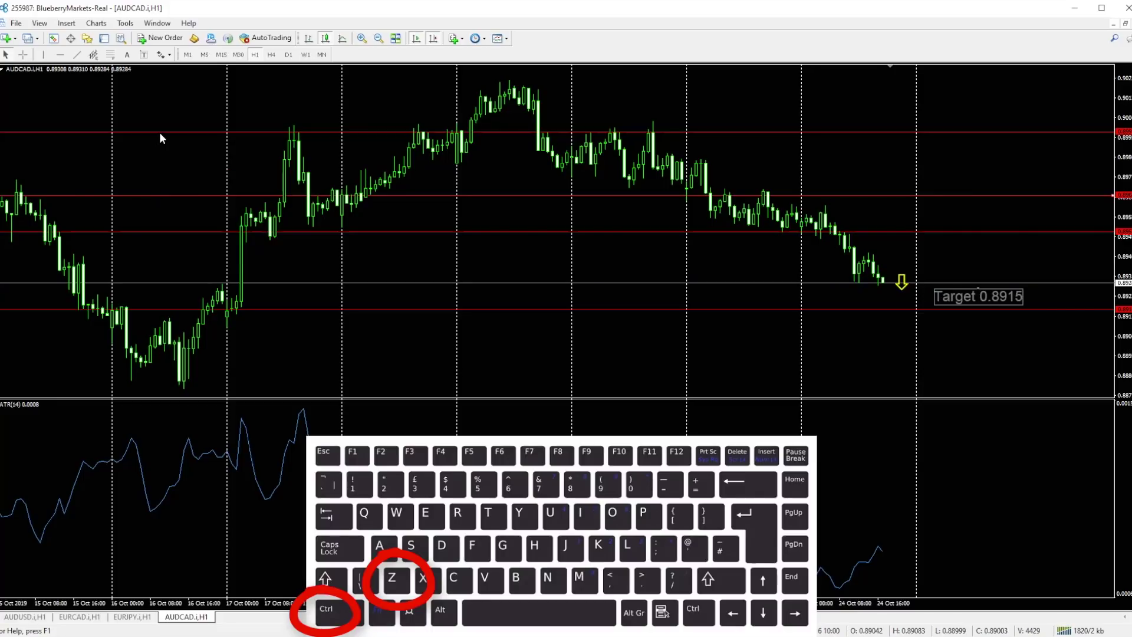
key(ctrl+z)
key(ctrl+z)
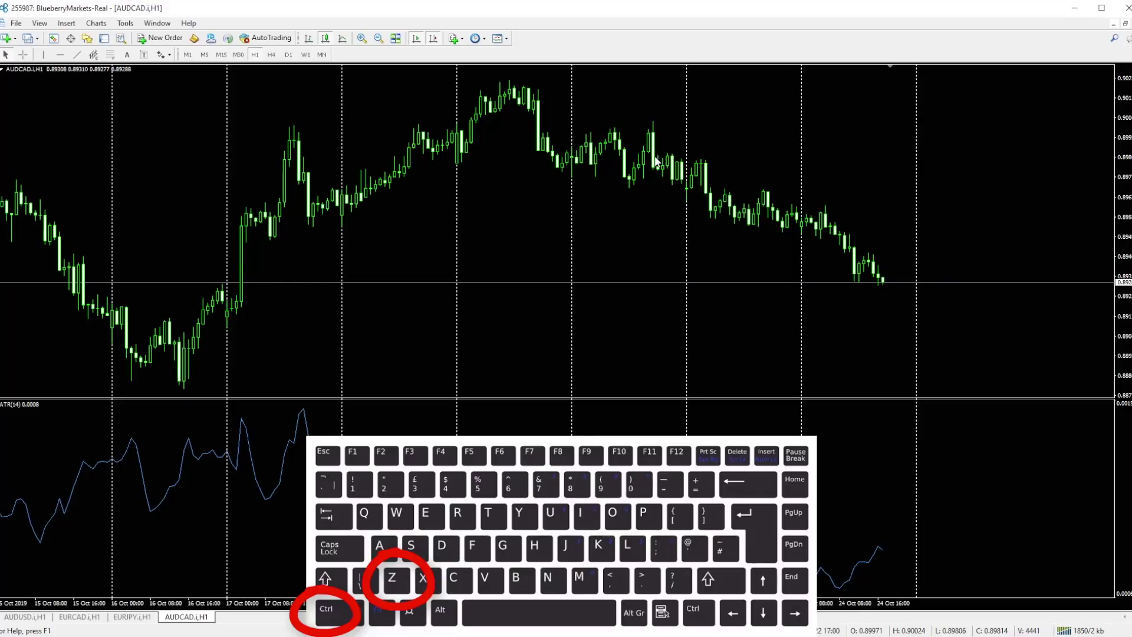
key(ctrl+z)
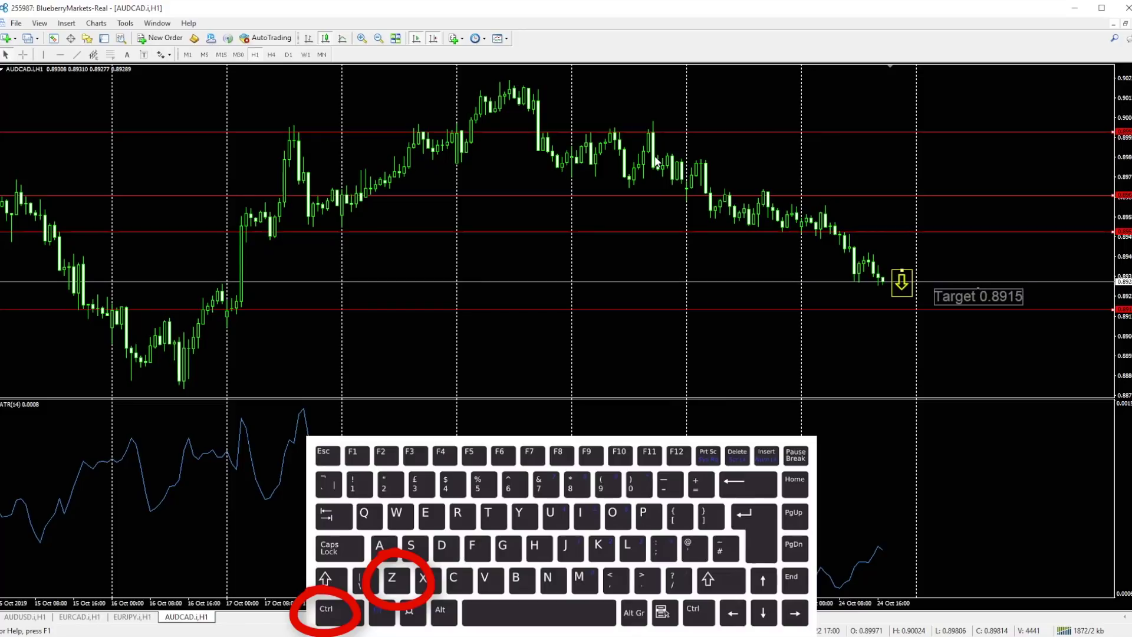
key(ctrl+z)
Step: Toggle the Data Window (Ctrl+D), Market Watch (Ctrl+M) and Navigator (Ctrl+N) on and off
key(ctrl+d)
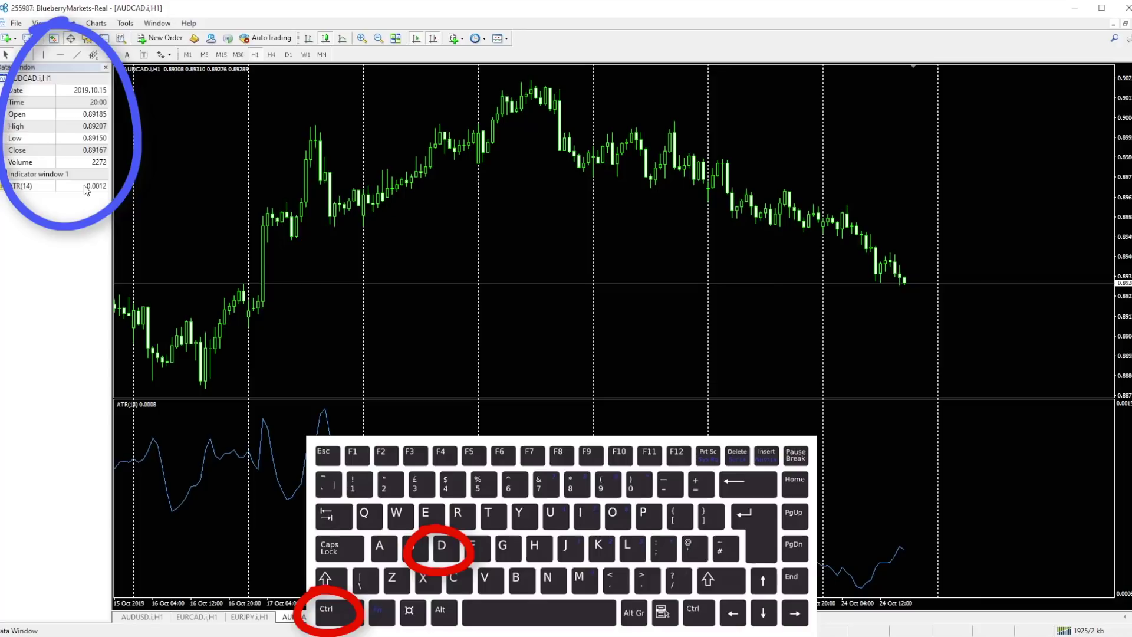
key(ctrl+d)
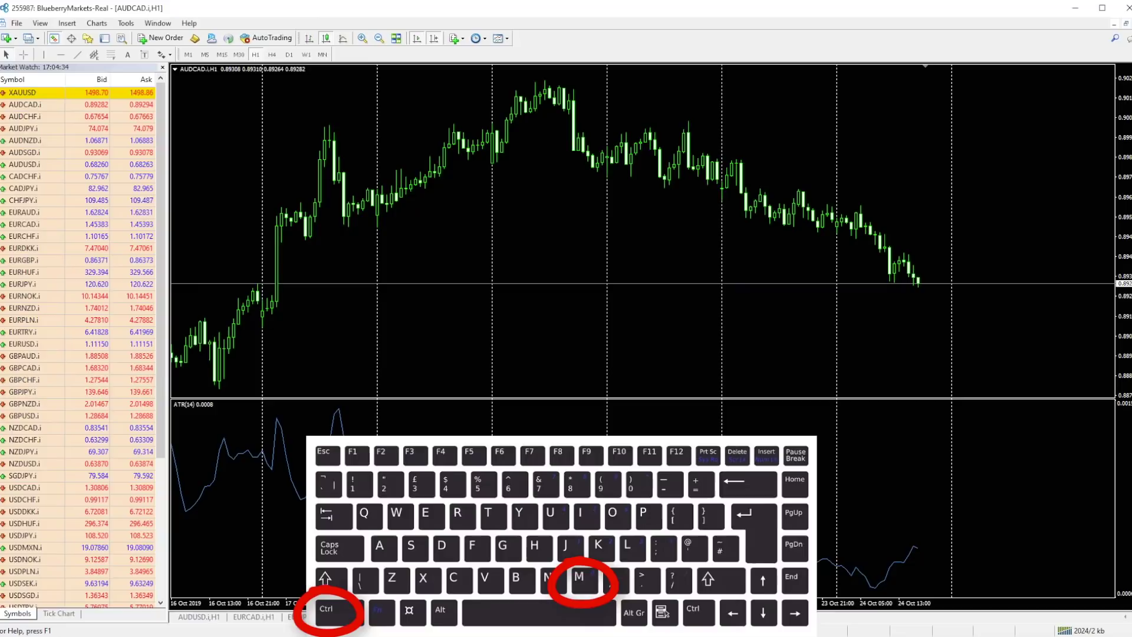
key(ctrl+m)
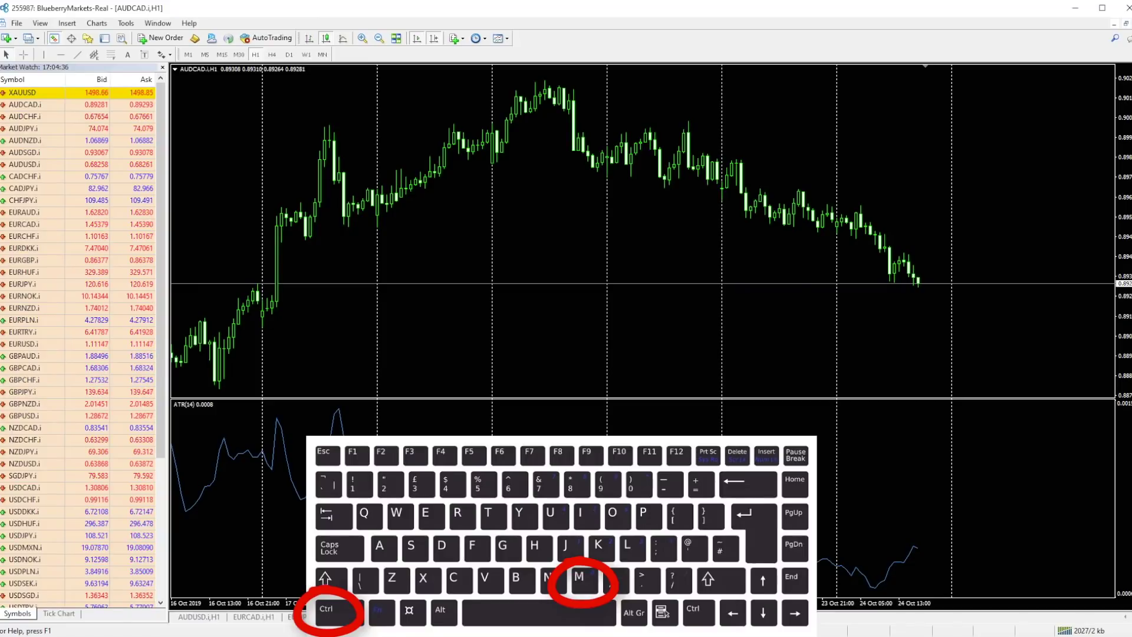
key(ctrl+m)
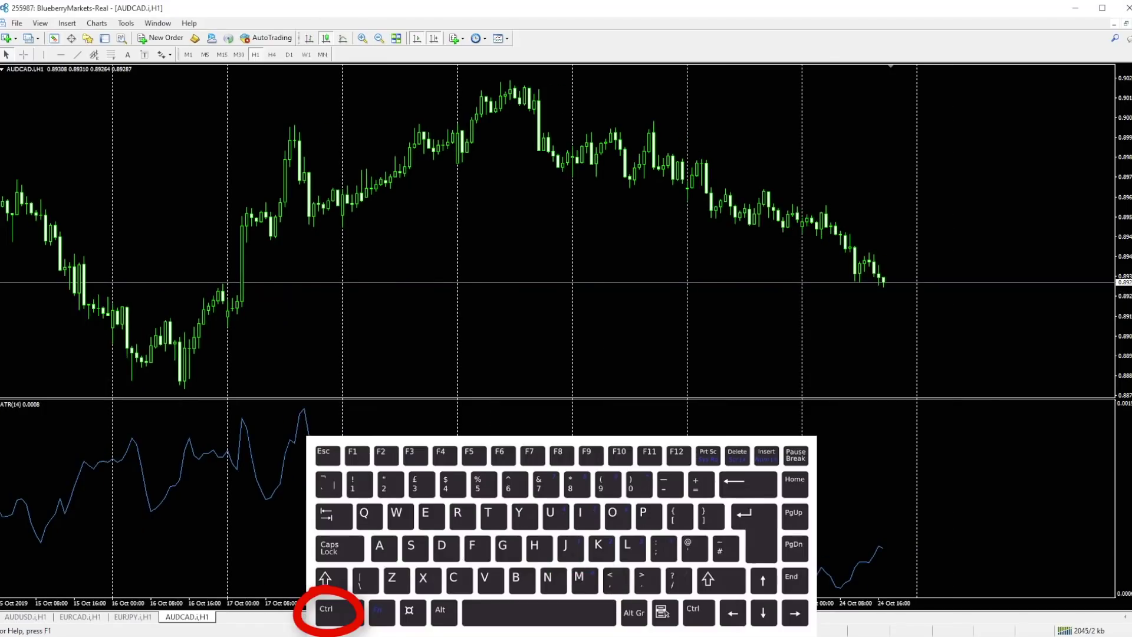
key(ctrl+n)
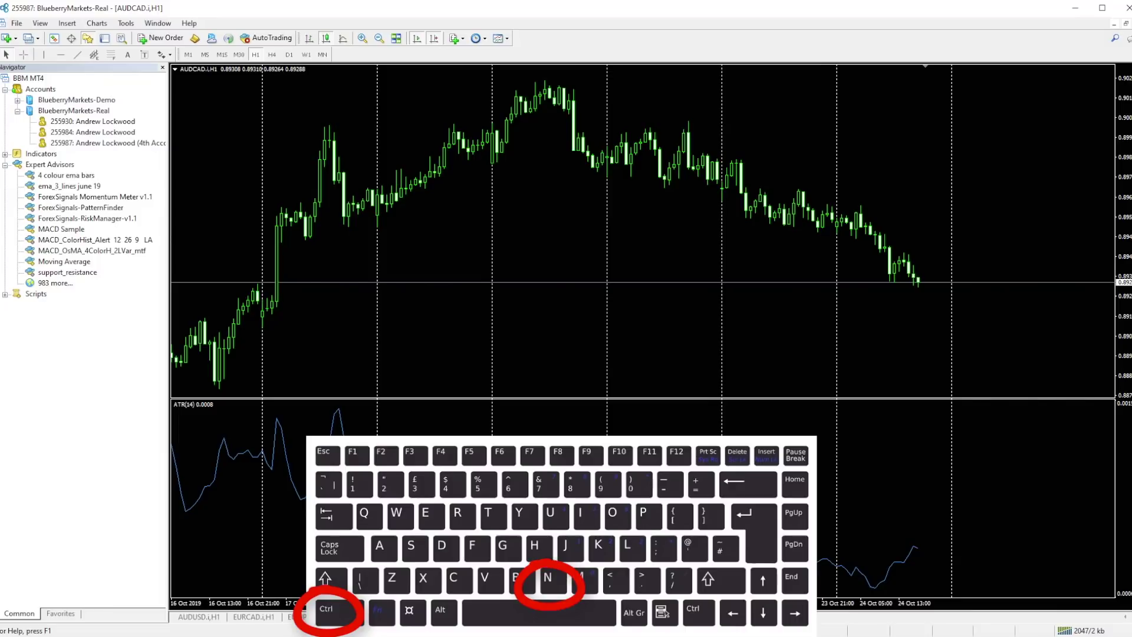
key(ctrl+n)
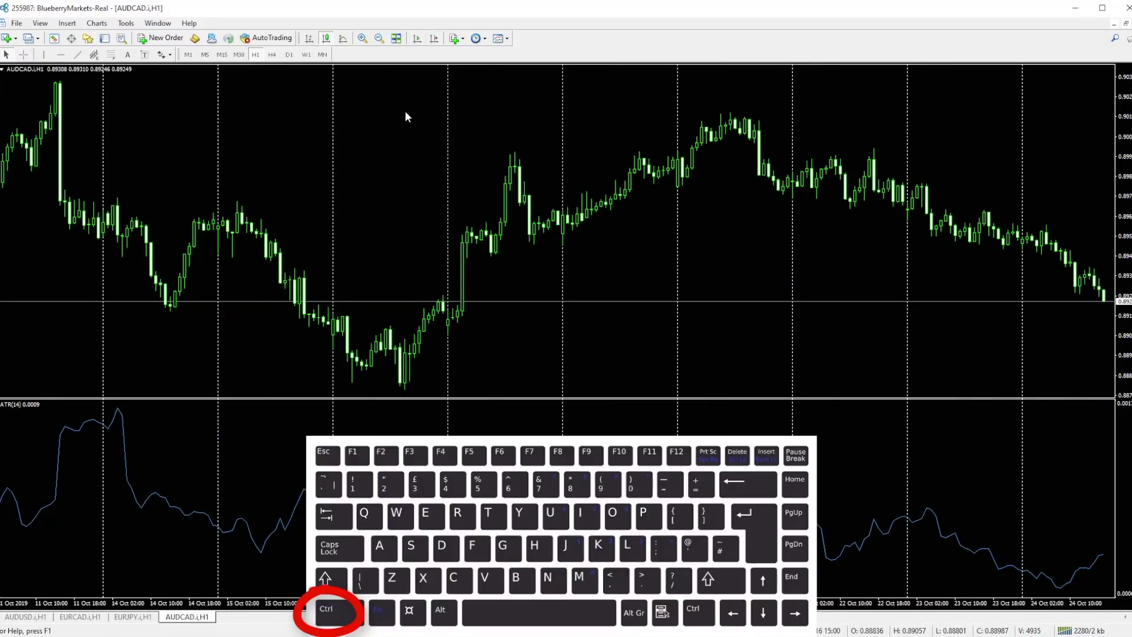
Step: Toggle the Terminal panel off with Ctrl+T and page the AUDCAD chart one screen back
key(ctrl+t)
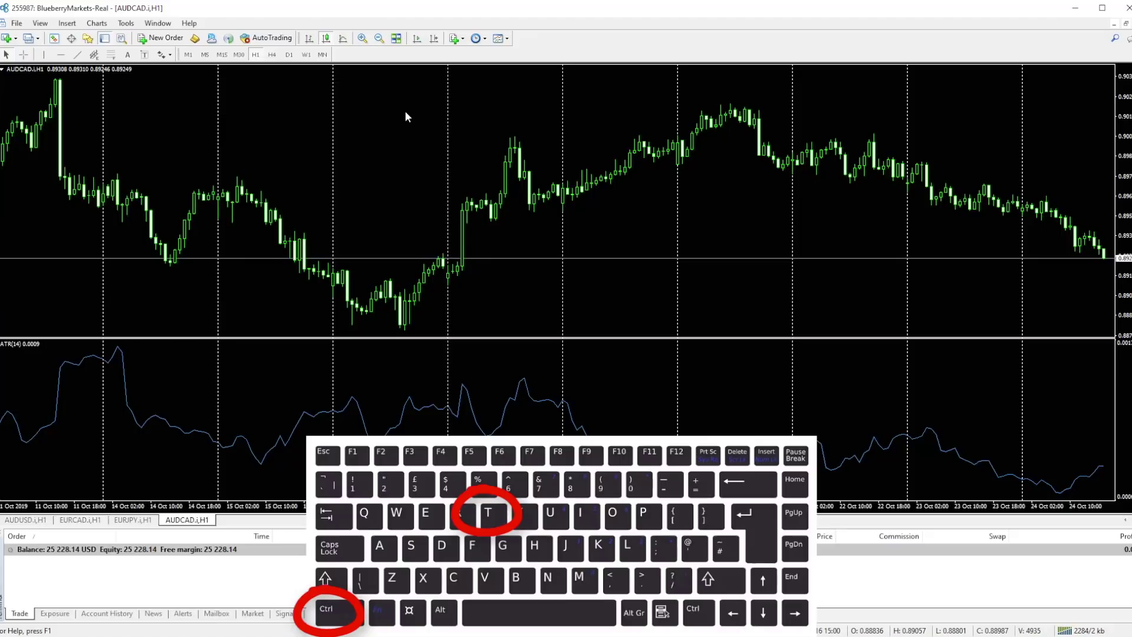
key(ctrl+t)
key(ctrl+t)
key(ctrl+t)
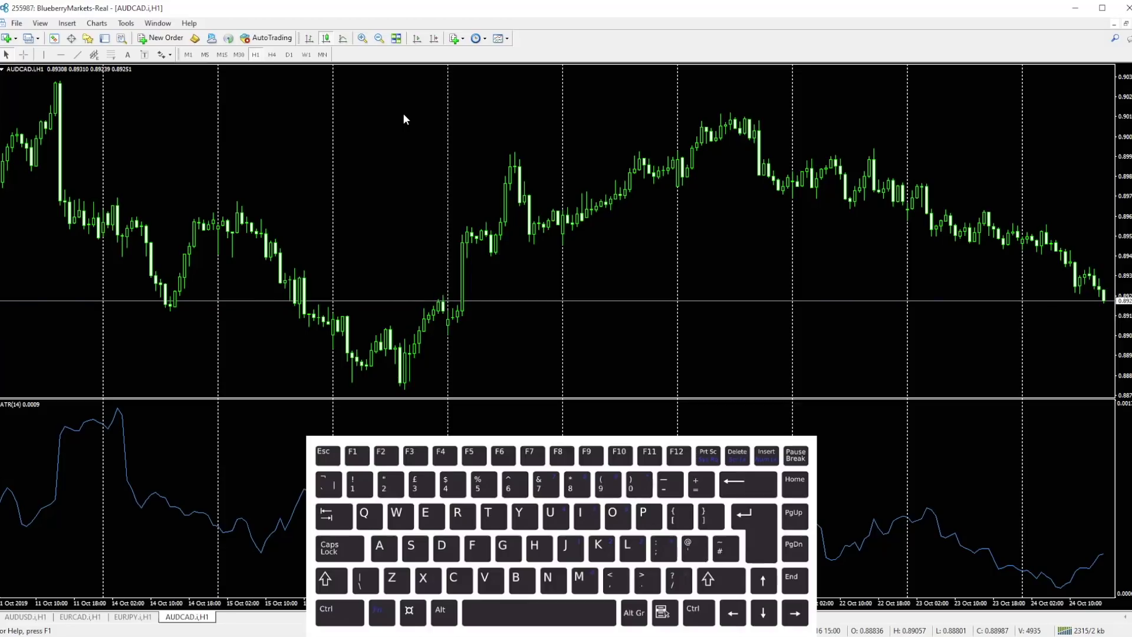
key(Page_Up)
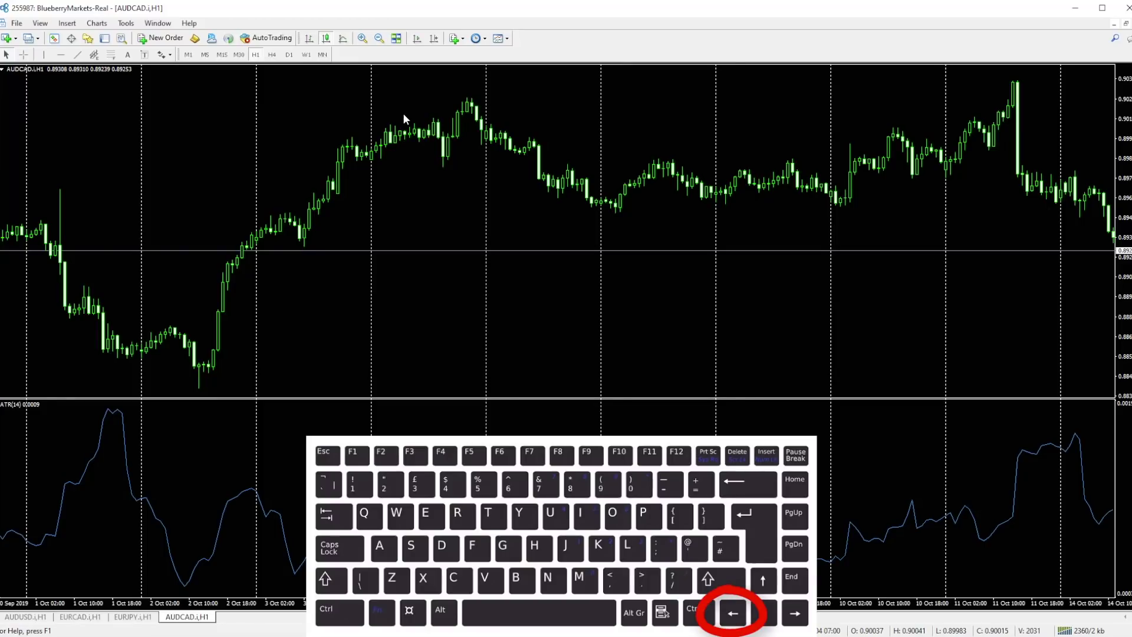
Step: Step the AUDCAD chart back to mid-September bars with the arrow keys, then jump to the latest bars
key(Left)
key(Left)
key(Left)
key(Left)
key(Left)
key(Left)
key(Left)
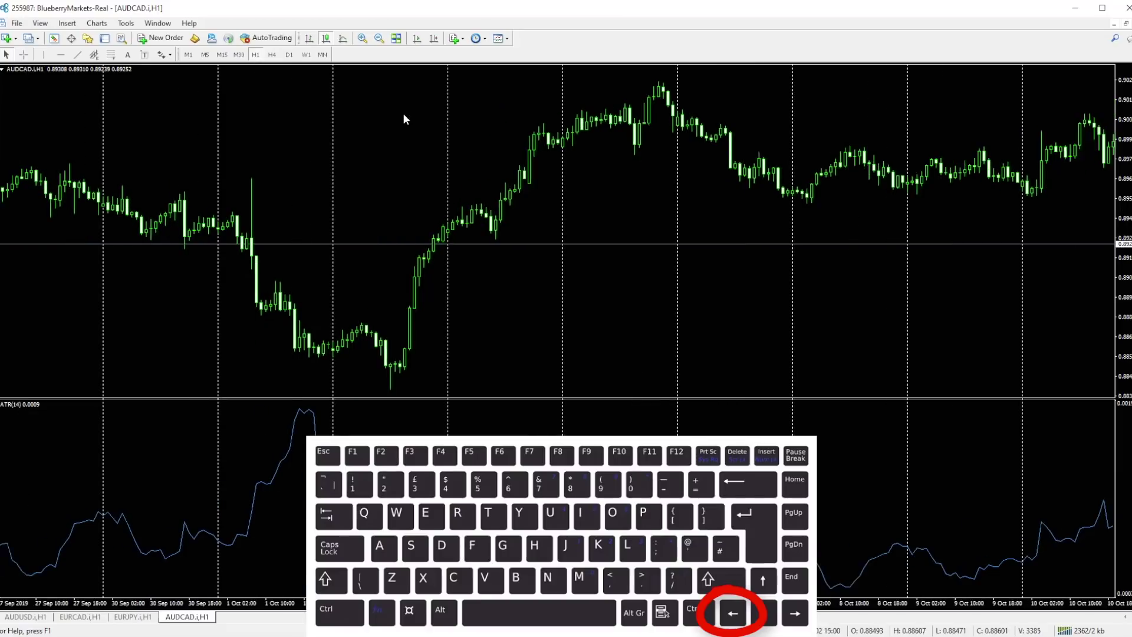
key(Left)
key(Left)
key(Left)
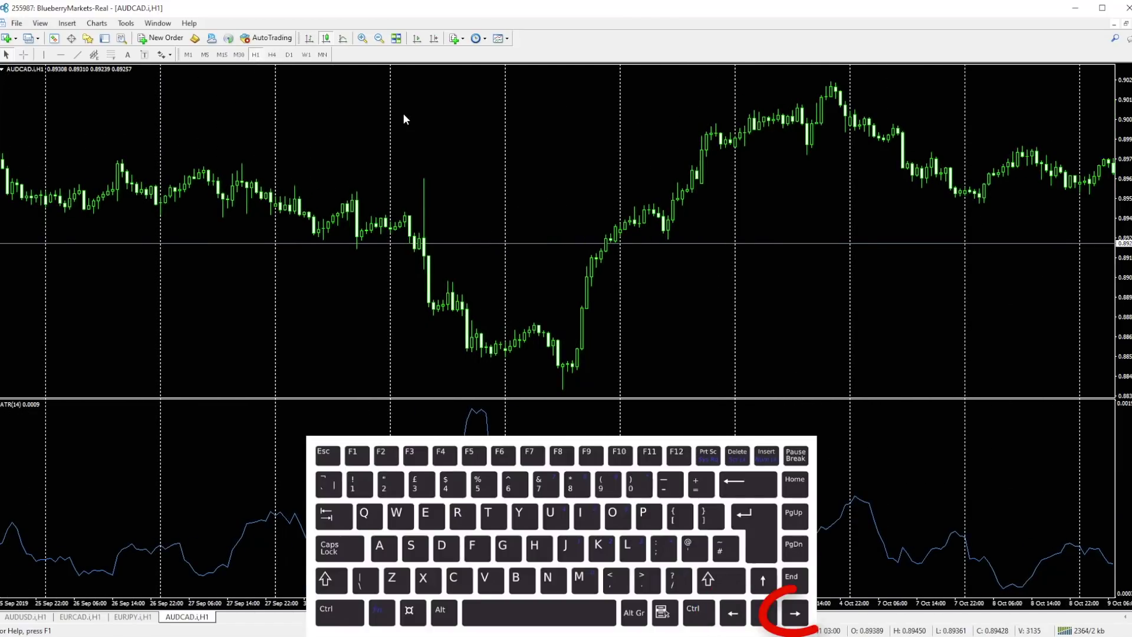
key(Right)
key(Right)
key(Right)
key(Right)
key(Right)
key(Right)
key(Right)
key(Right)
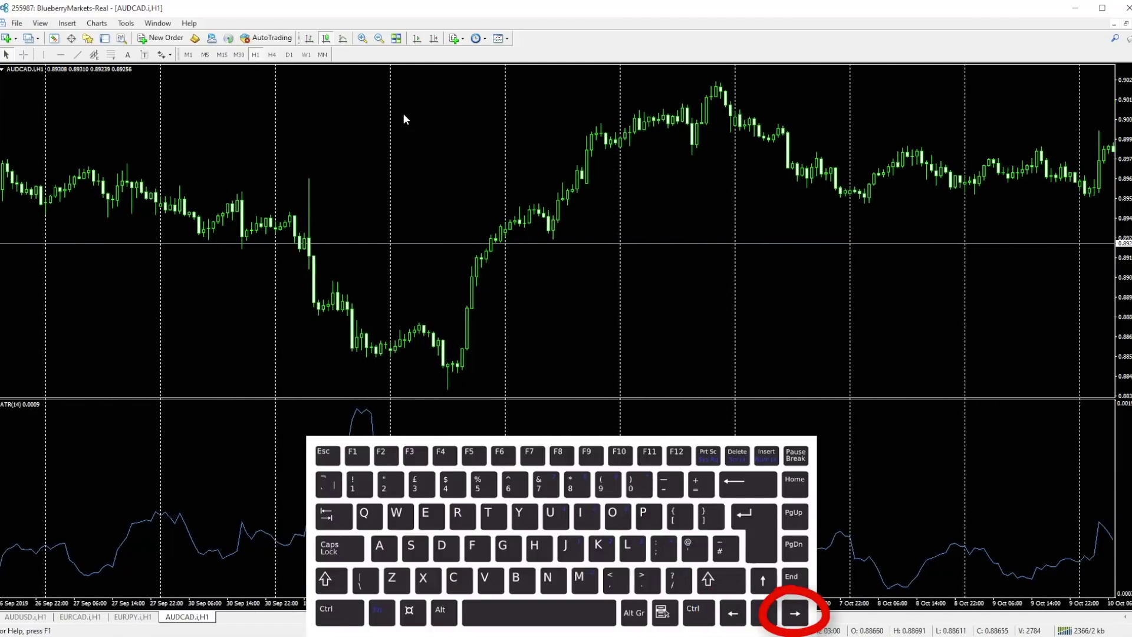
key(Right)
key(Right)
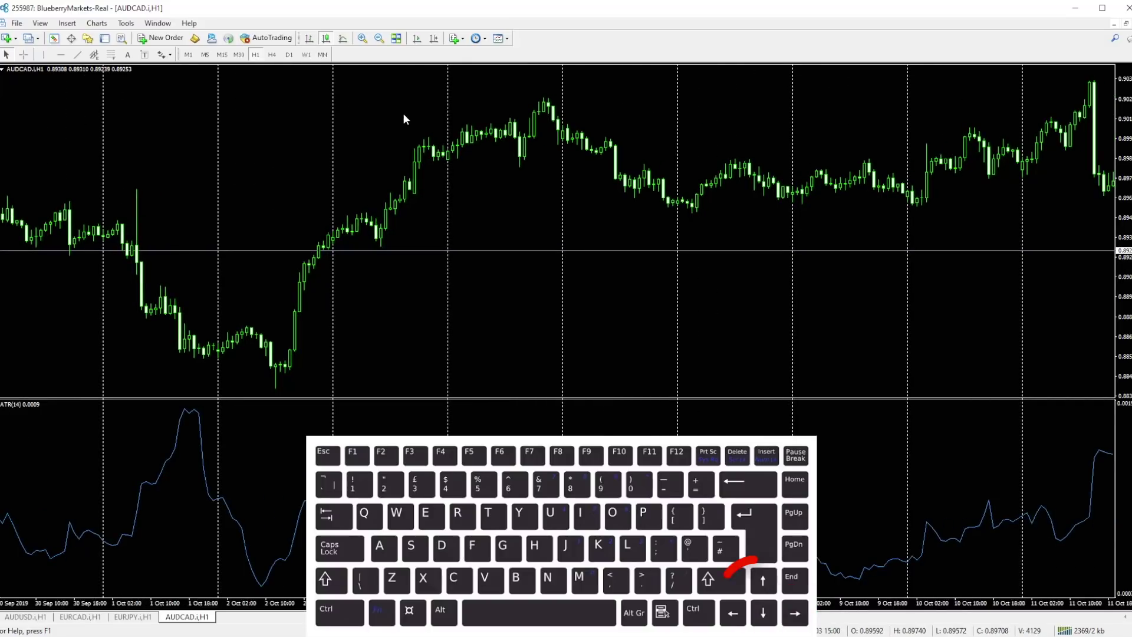
key(Up)
key(Up)
key(Up)
key(Up)
key(Up)
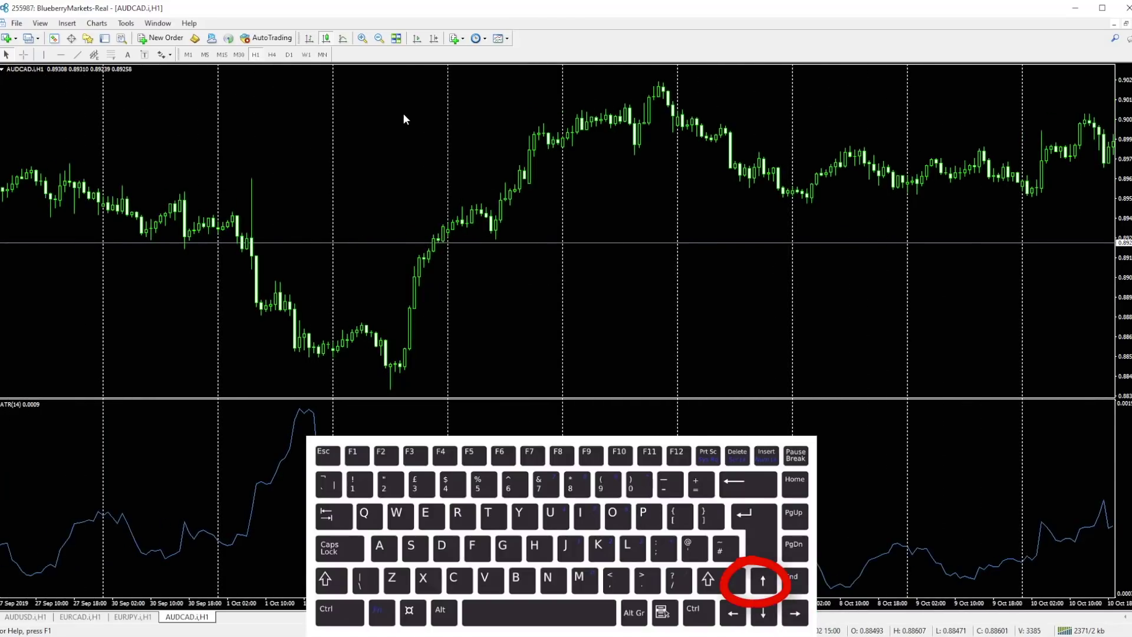
key(Up)
key(Up)
key(Up)
key(Up)
key(Up)
key(Up)
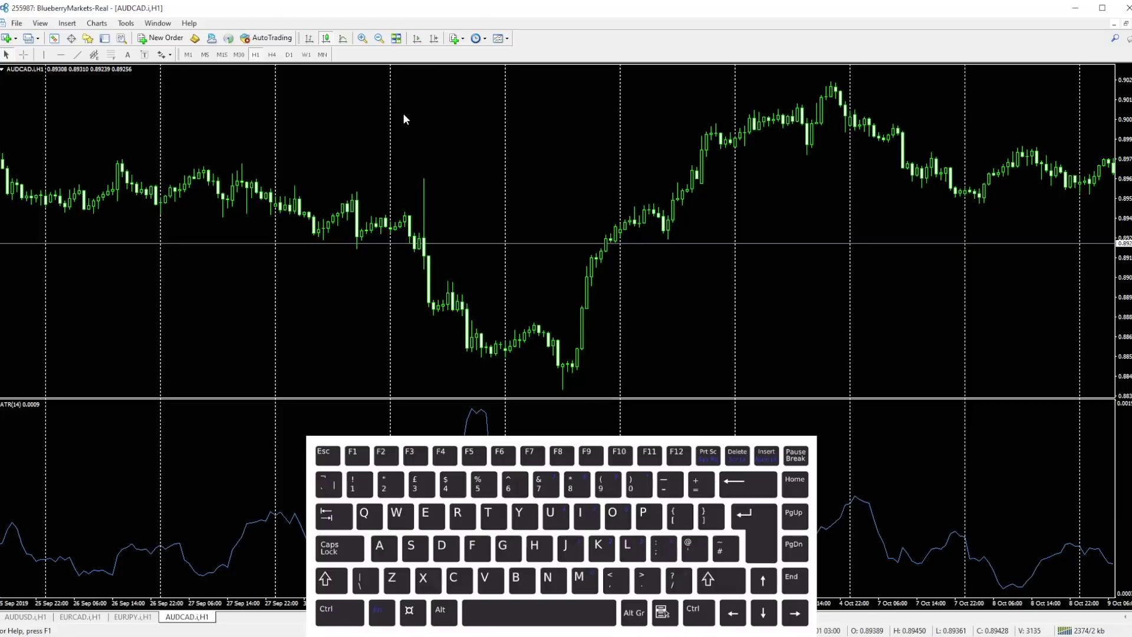
key(Up)
key(Up)
key(Up)
key(Up)
key(Up)
key(Up)
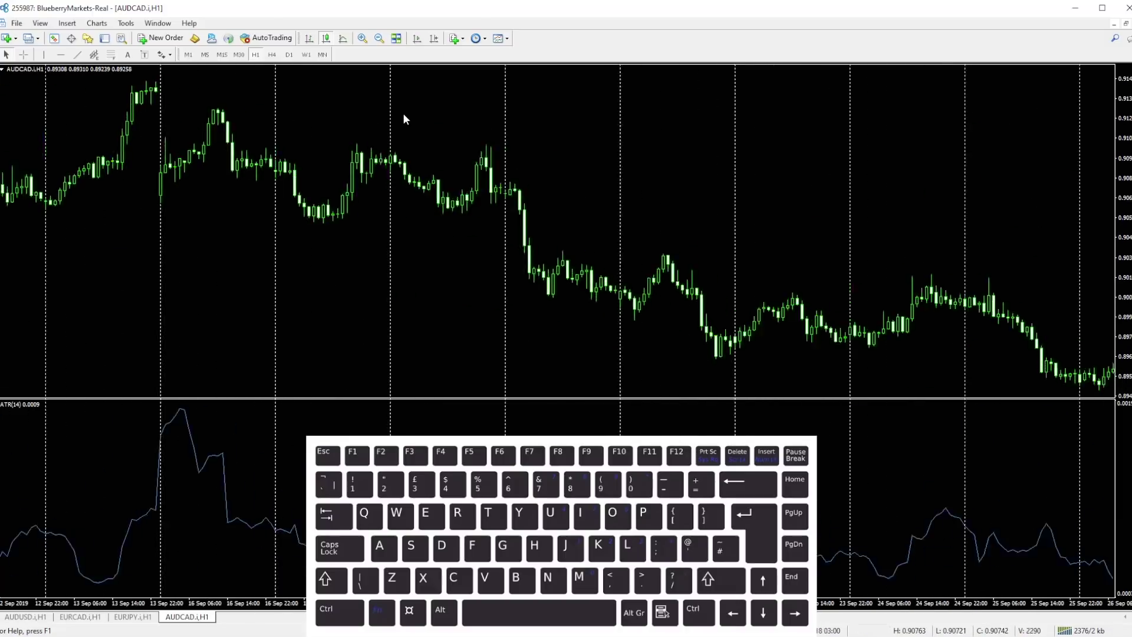
key(Down)
key(Down)
key(Down)
key(Down)
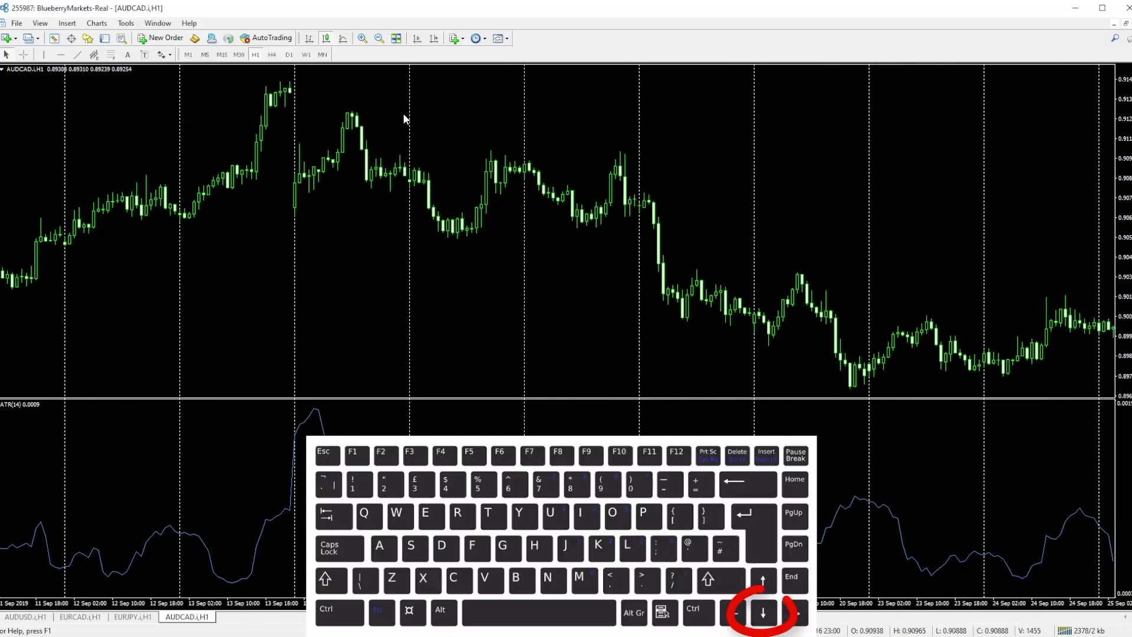
key(Down)
key(Down)
key(Down)
key(Down)
key(Down)
key(Down)
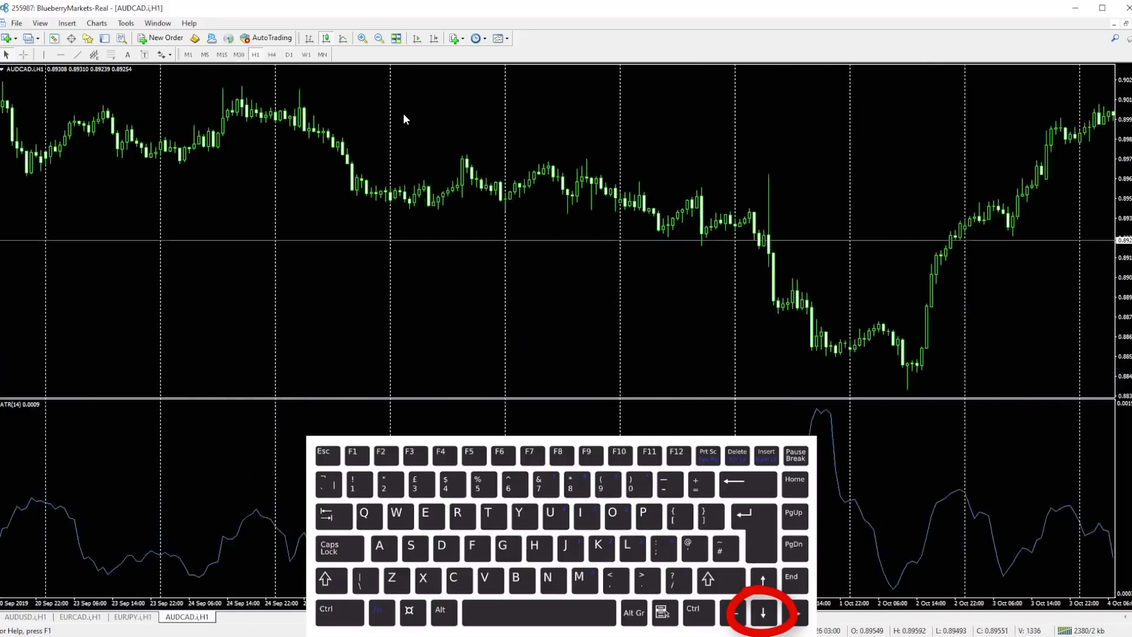
key(End)
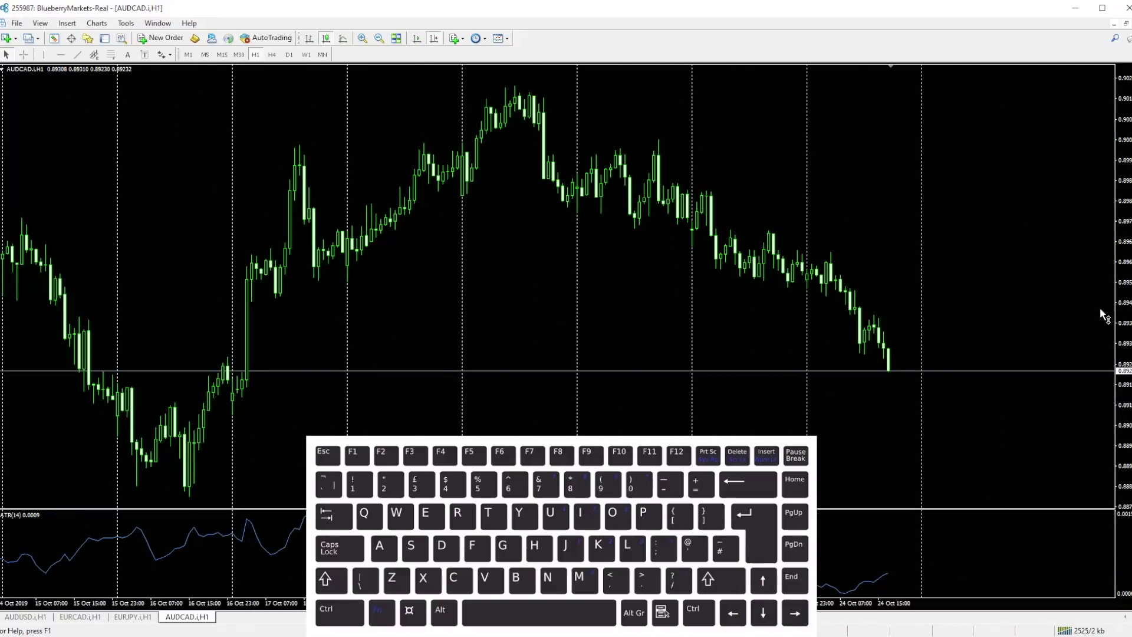
Step: Page back to early June and forward again, return to the latest bars, and zoom out once
key(Page_Up)
key(Page_Up)
key(Page_Up)
key(Page_Up)
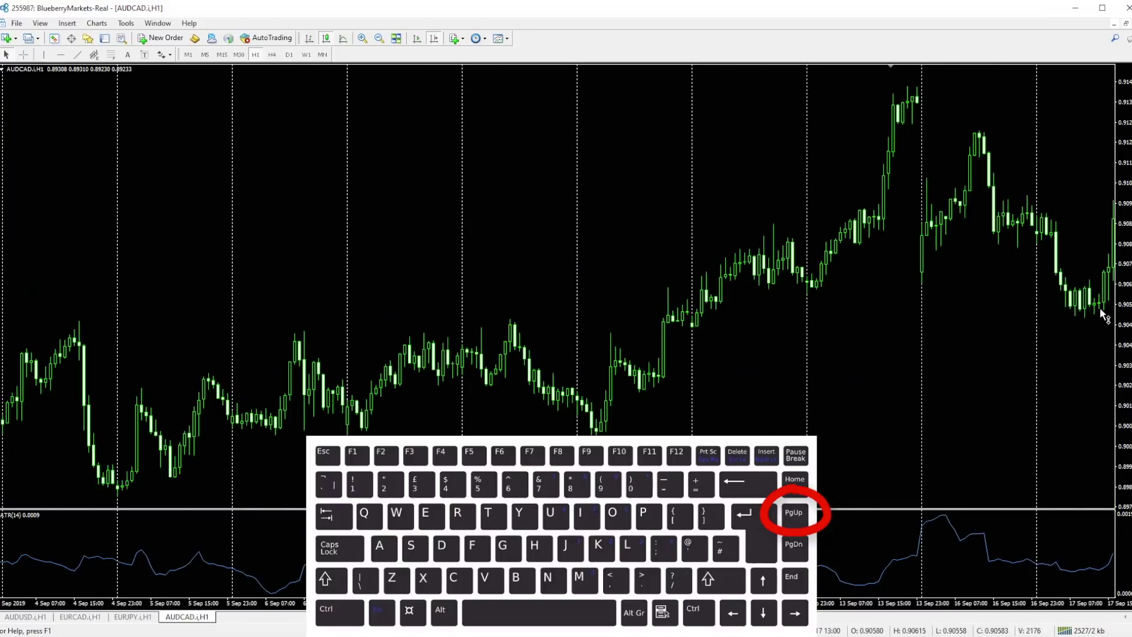
key(Page_Up)
key(Page_Up)
key(Page_Up)
key(Page_Up)
key(Page_Up)
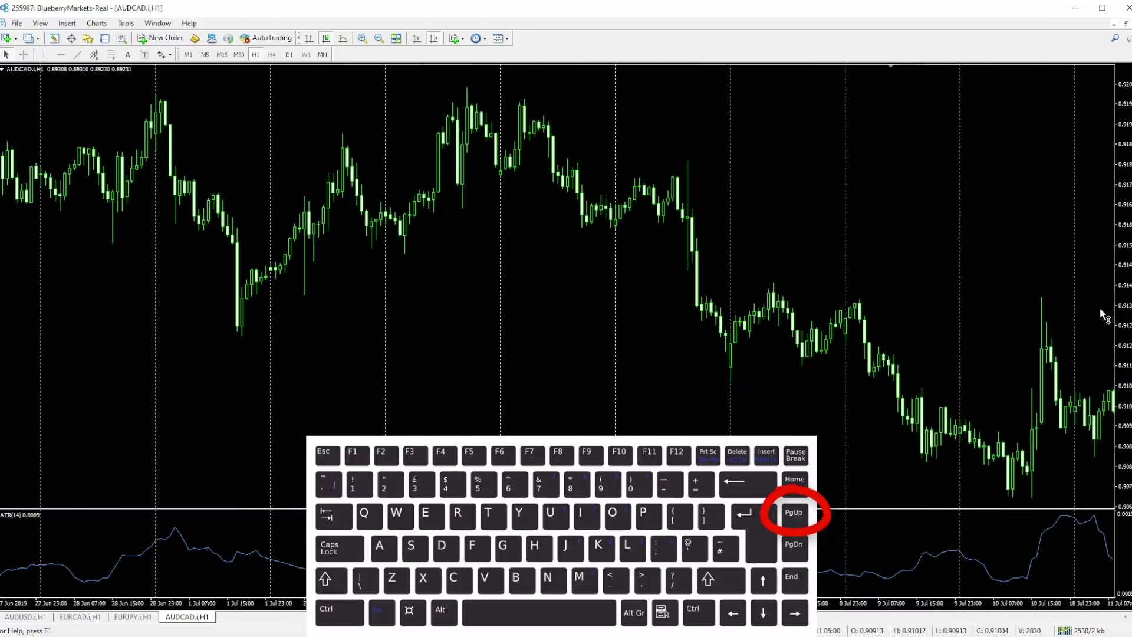
key(Page_Up)
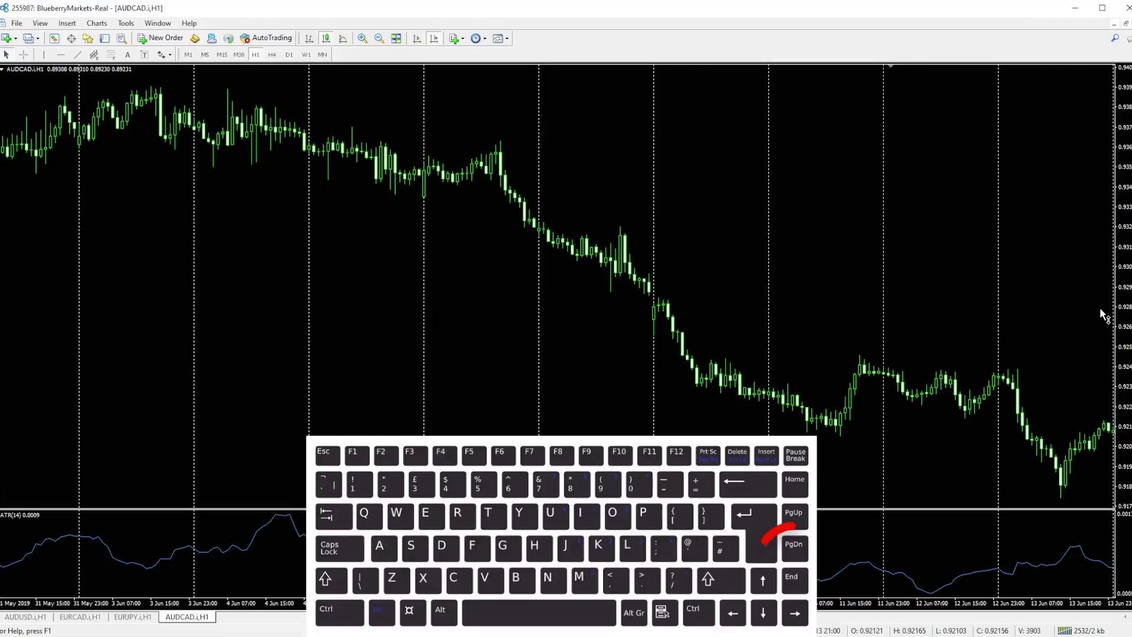
key(Page_Down)
key(Page_Down)
key(Page_Down)
key(Page_Down)
key(Page_Down)
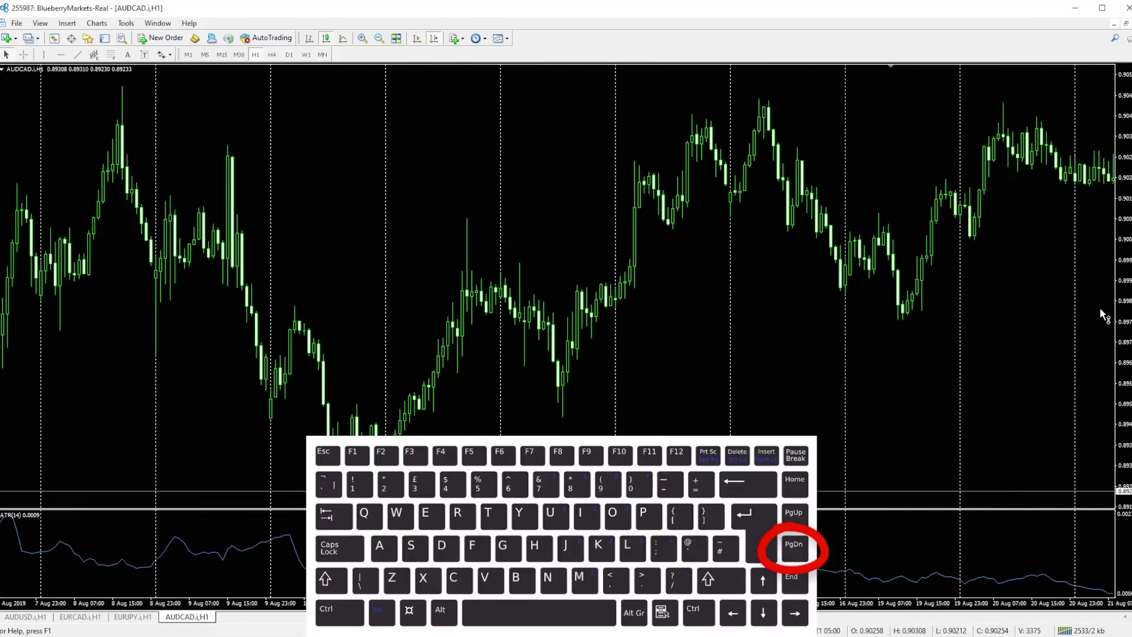
key(Page_Down)
key(Page_Down)
key(Page_Down)
key(Page_Down)
key(Page_Down)
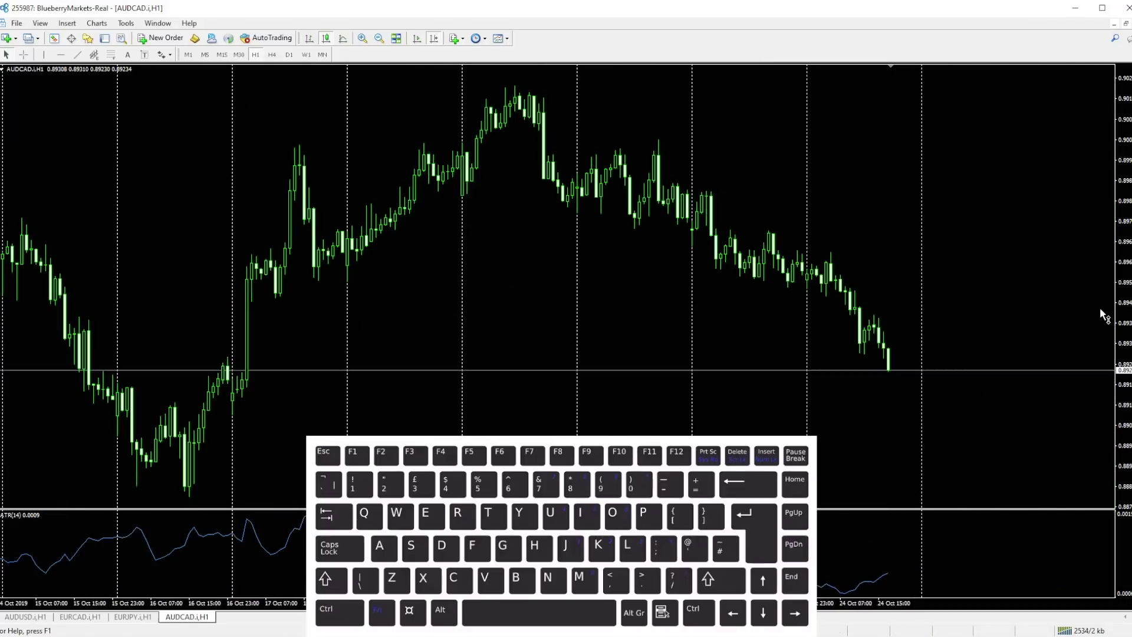
key(Page_Up)
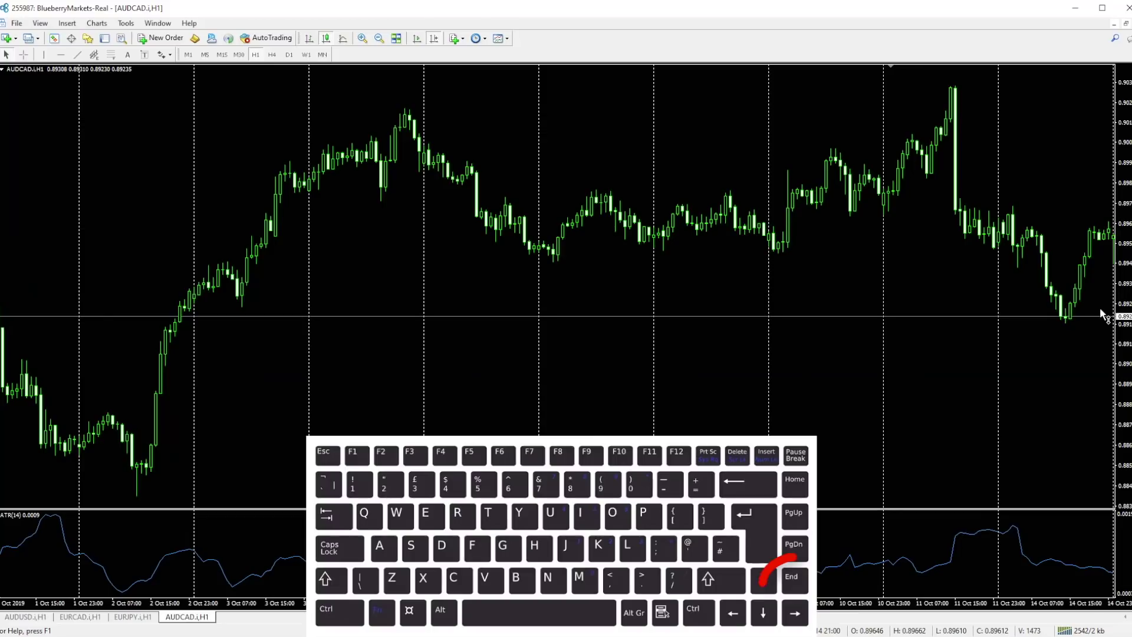
key(End)
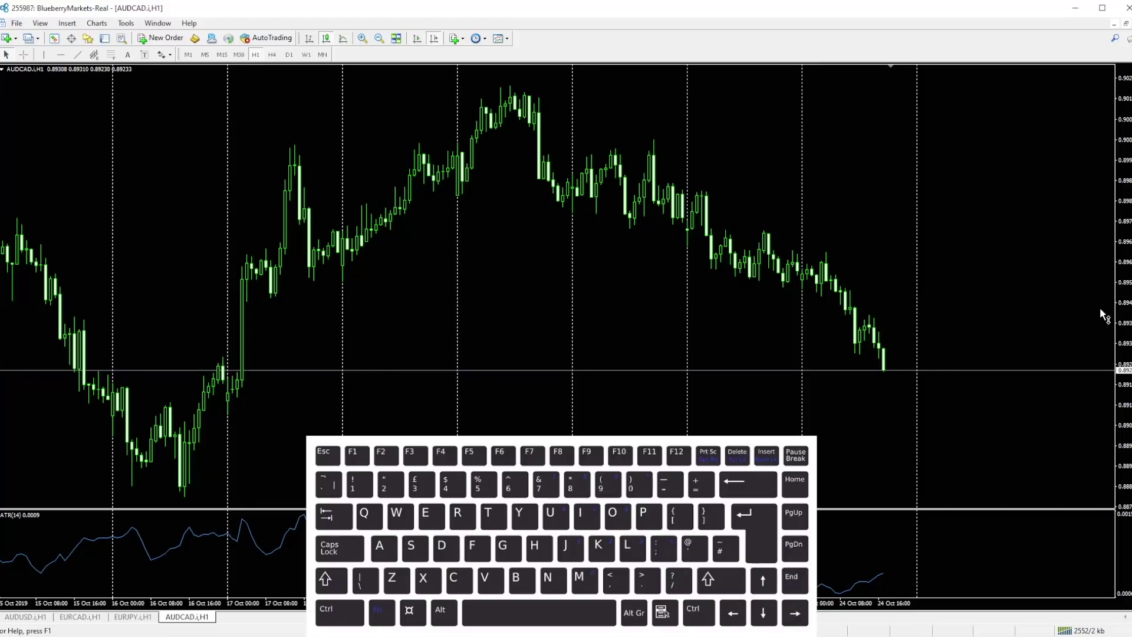
key(minus)
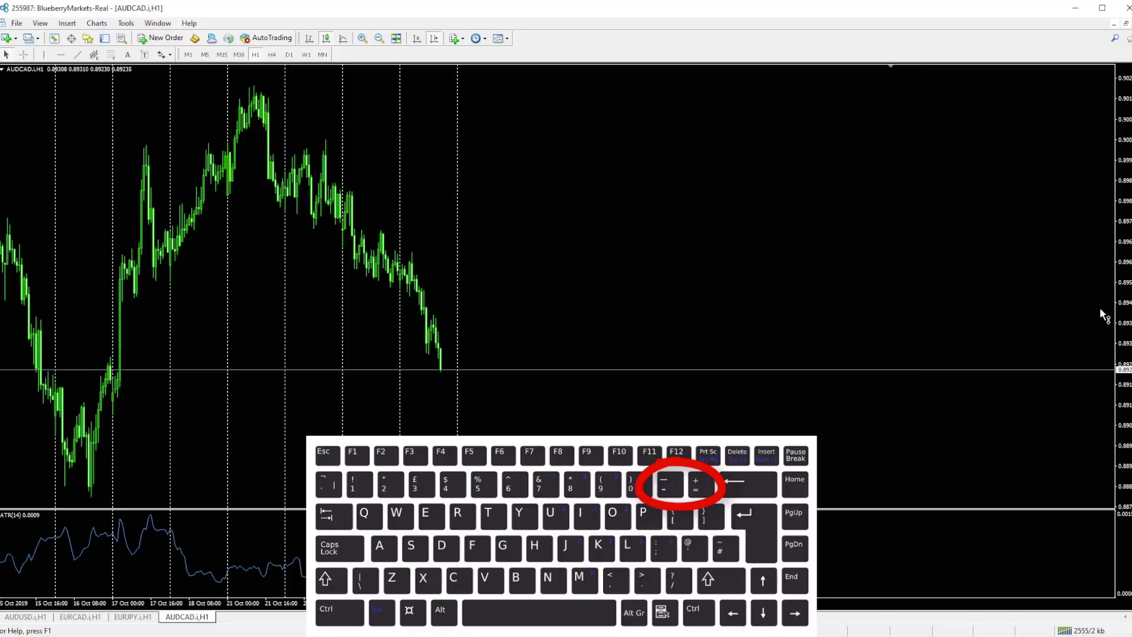
Step: Toggle the AUDCAD chart's zoom with - and + several times, then compress and restretch its price scale
key(minus)
key(plus)
key(plus)
key(plus)
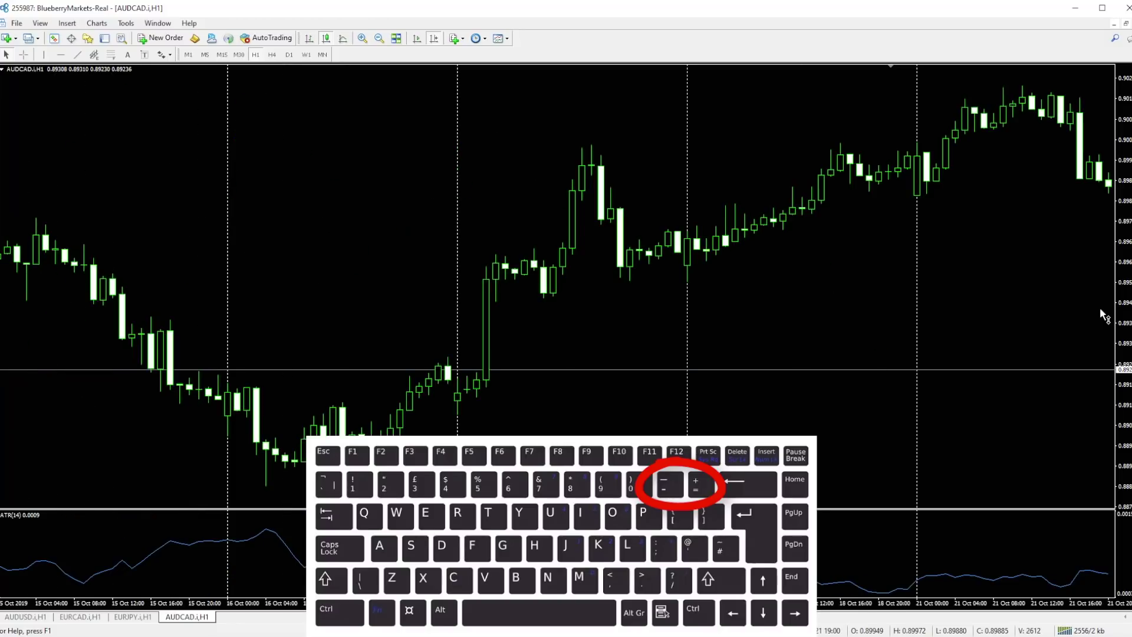
key(minus)
key(minus)
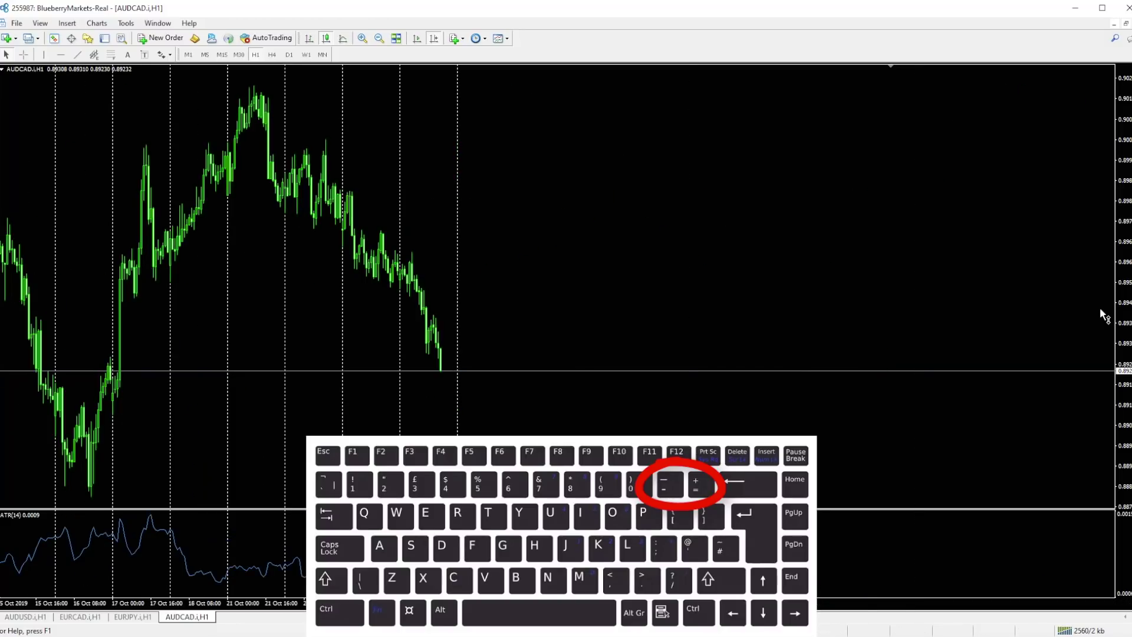
key(plus)
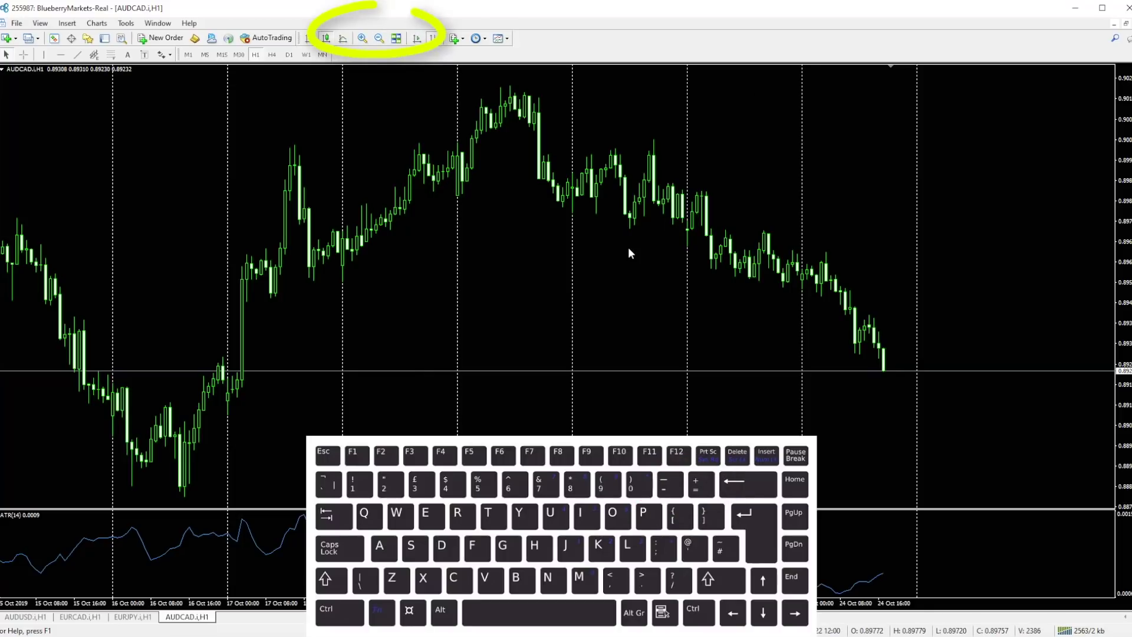
key(minus)
key(plus)
key(minus)
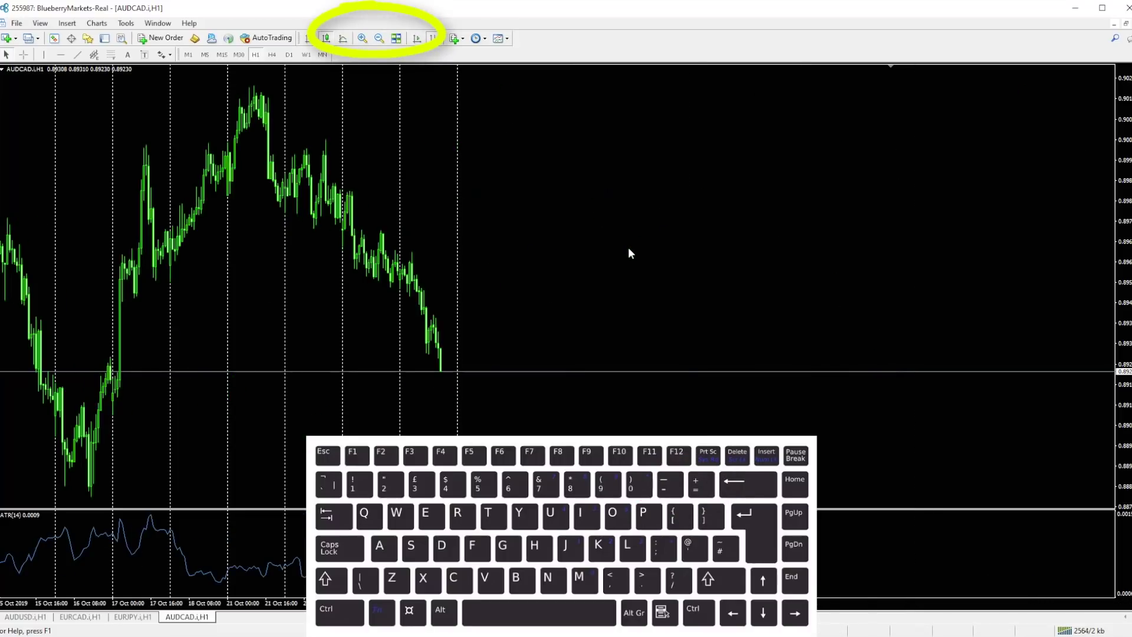
key(plus)
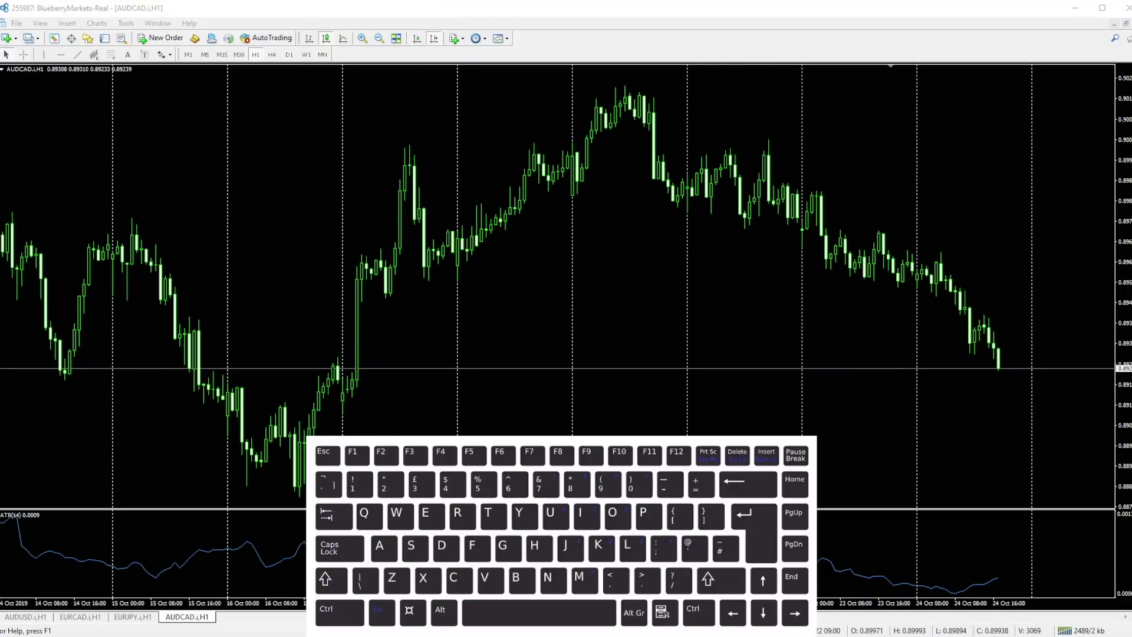
mouse_move(1126, 176)
mouse_down()
mouse_move(1122, 413)
mouse_move(1130, 163)
mouse_up()
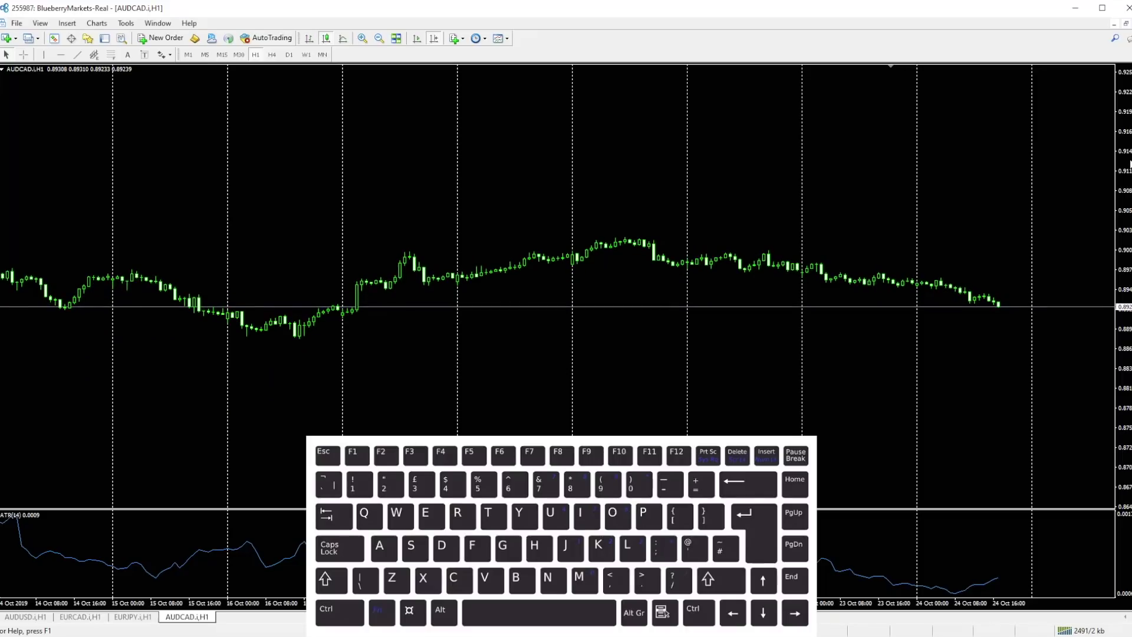
drag(1122, 359, 1102, 315)
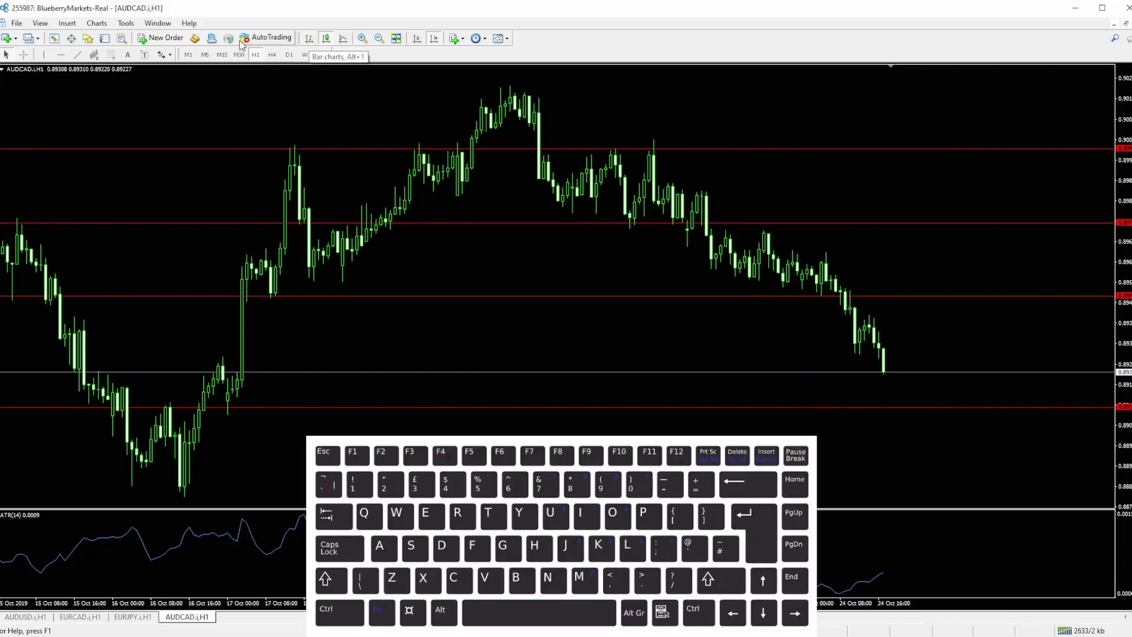
click(109, 56)
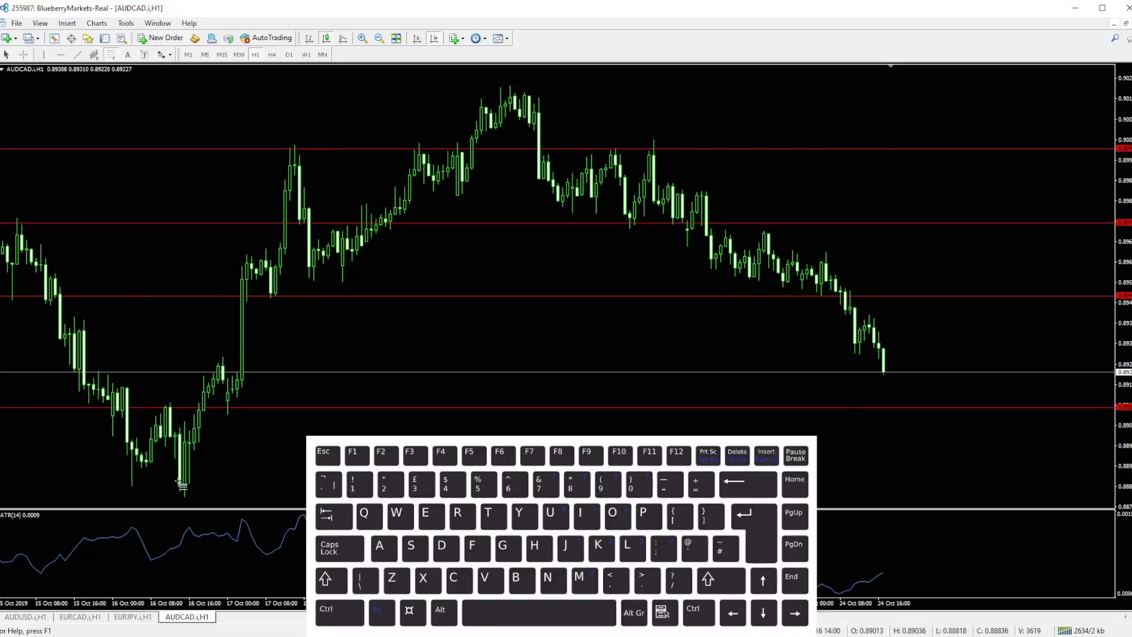
drag(185, 480, 376, 89)
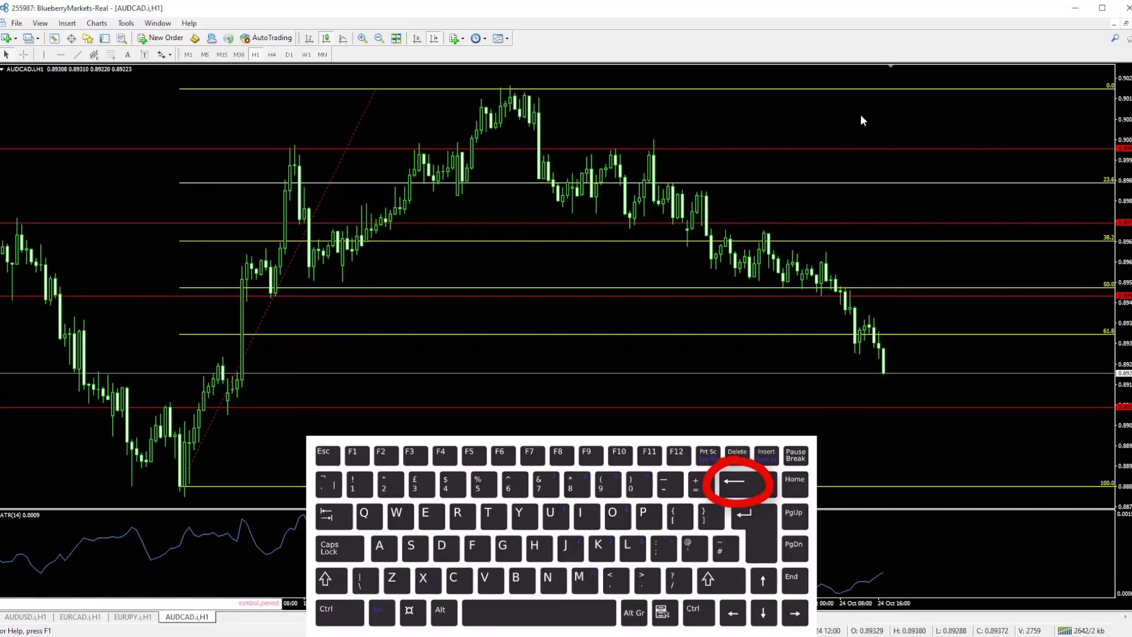
key(BackSpace)
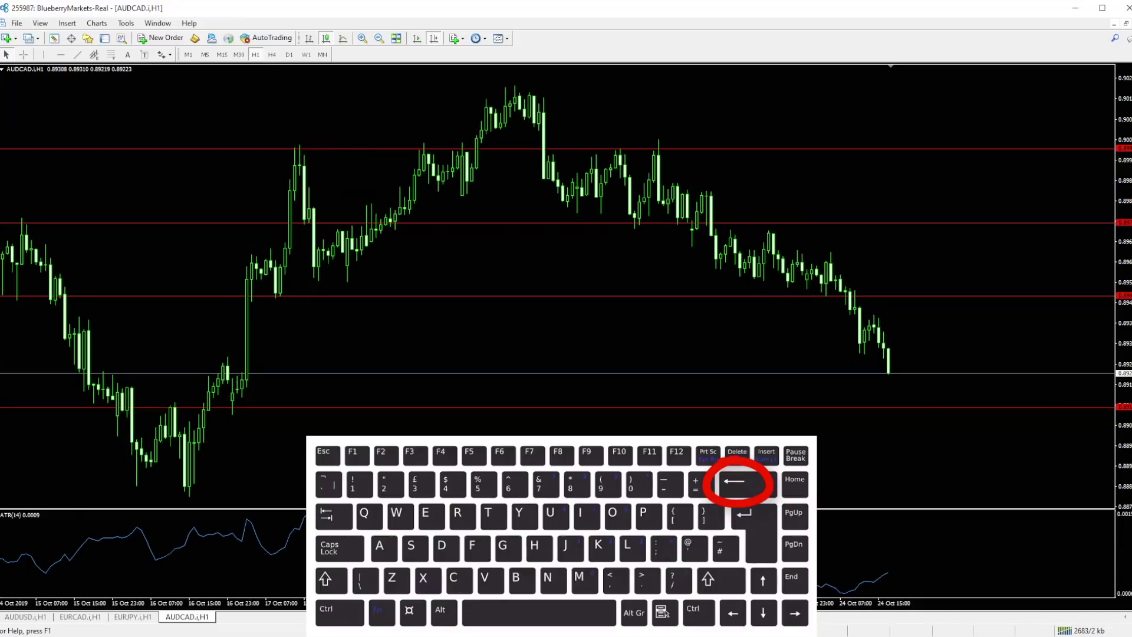